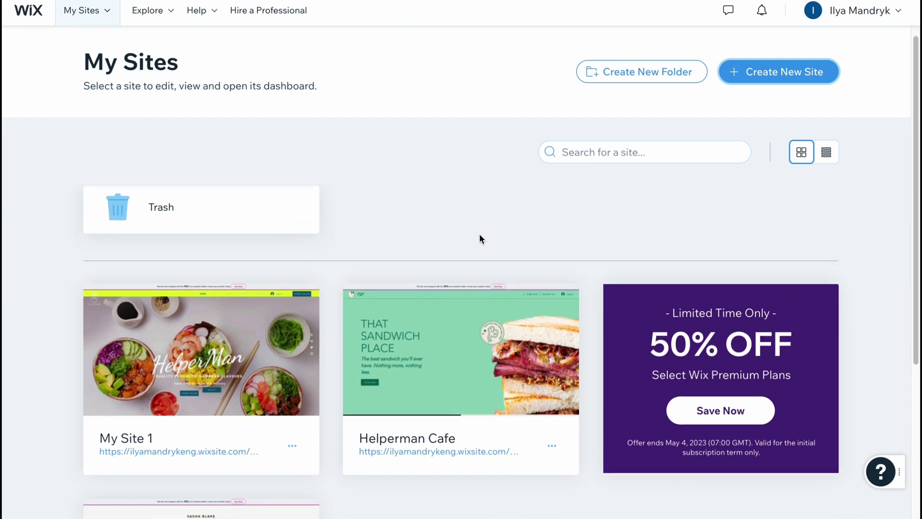
Scroll down and back up through the My Sites page
scroll(480, 234, down, 3)
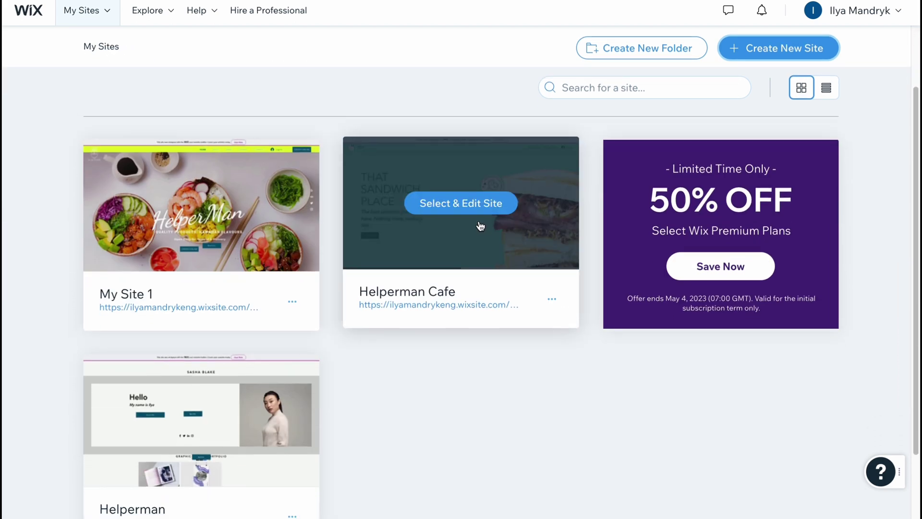
scroll(460, 91, up, 3)
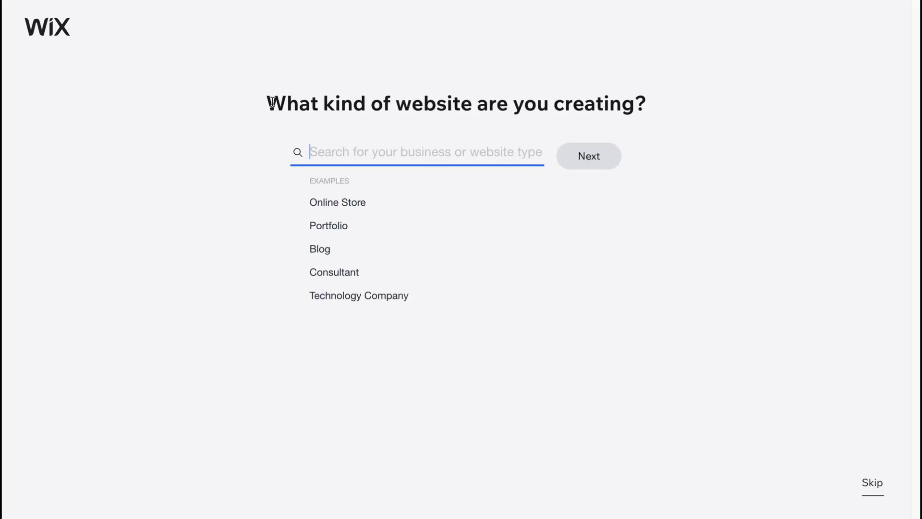
Enter 123 as the website name and continue to the setup options
drag(299, 97, 704, 99)
click(781, 190)
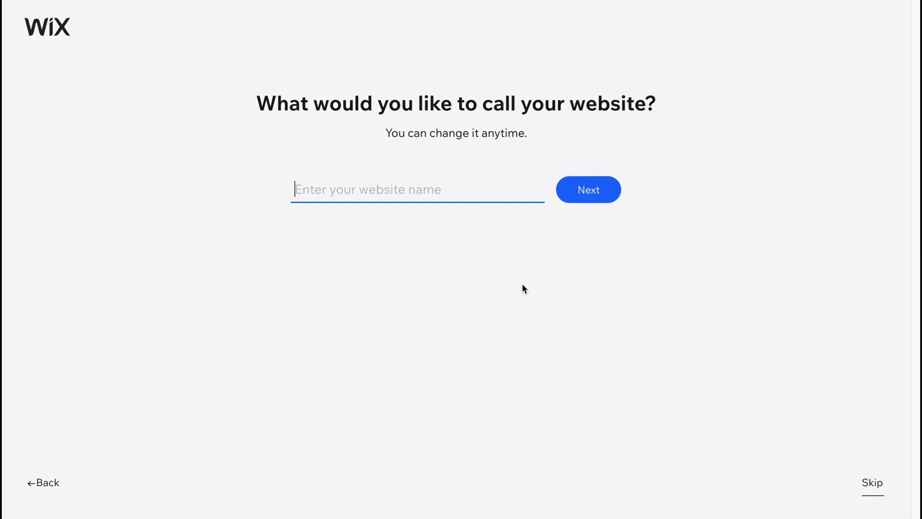
drag(243, 101, 679, 110)
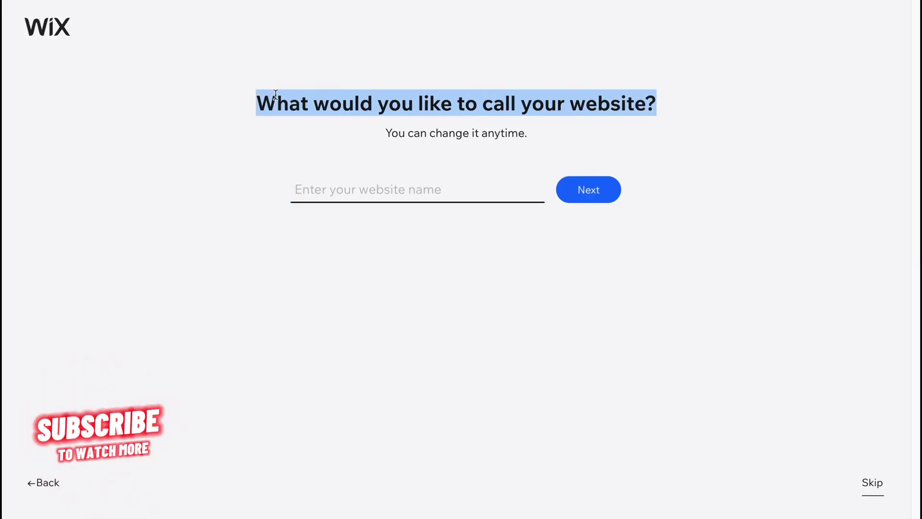
click(407, 192)
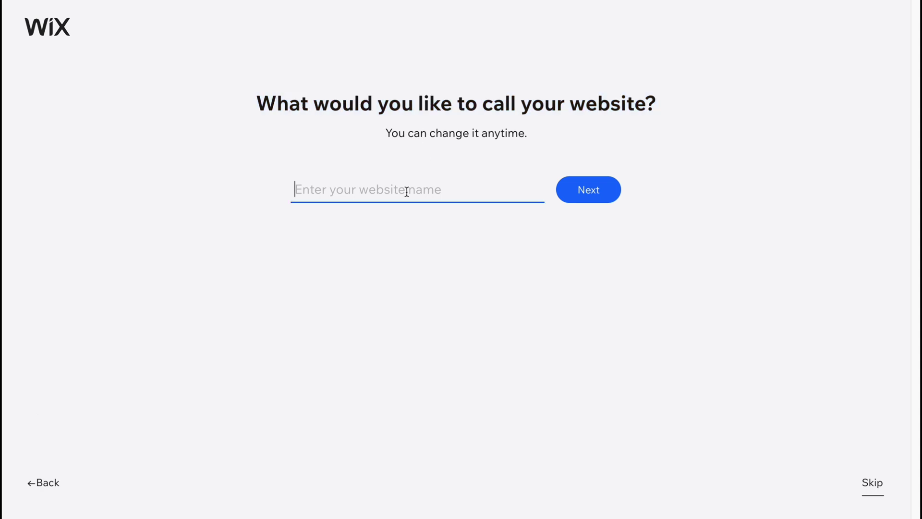
text(123)
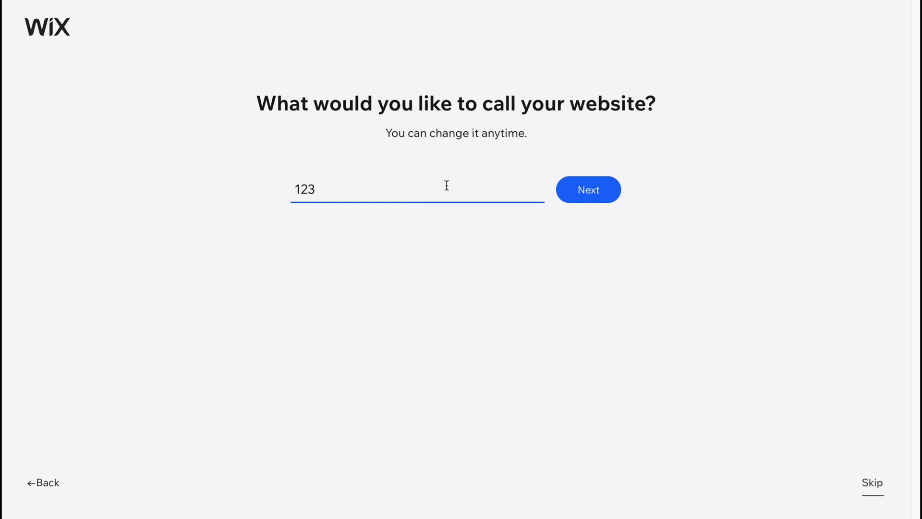
click(598, 192)
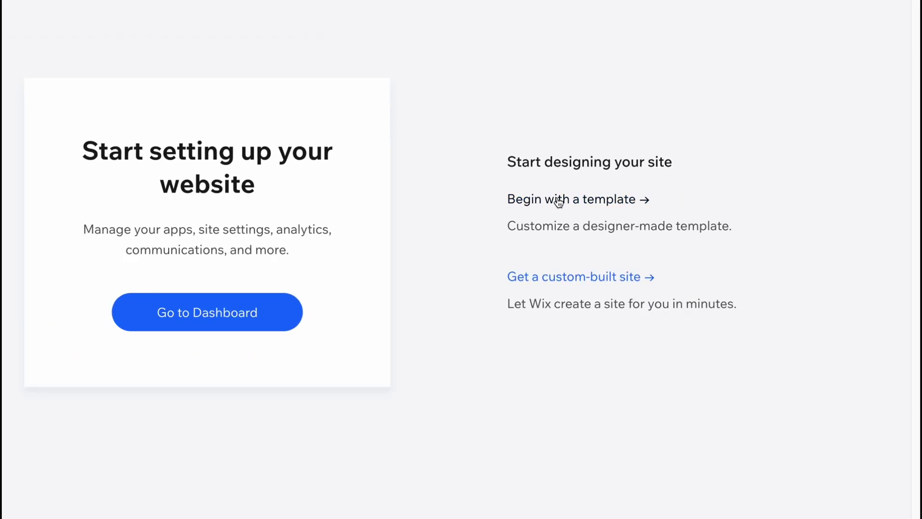
Begin with a template and browse to page 2 of the popular templates
click(557, 201)
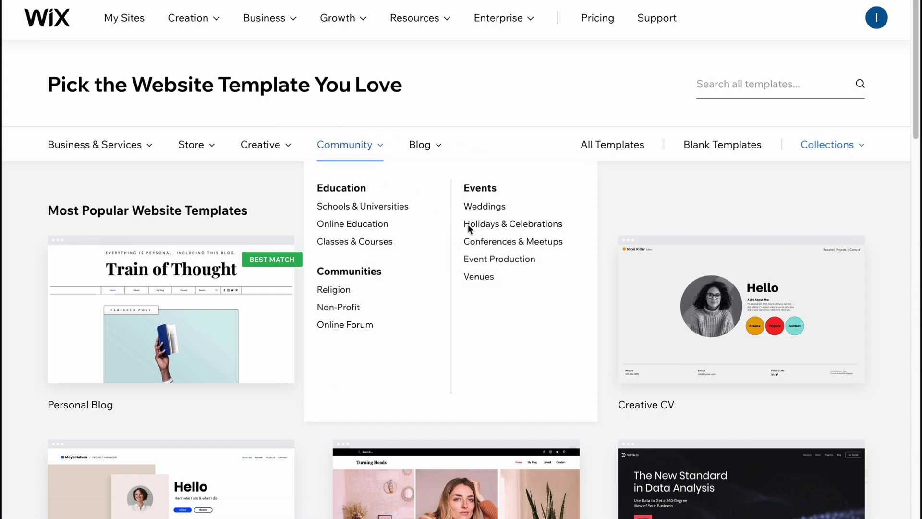
scroll(569, 258, down, 8)
scroll(557, 250, down, 8)
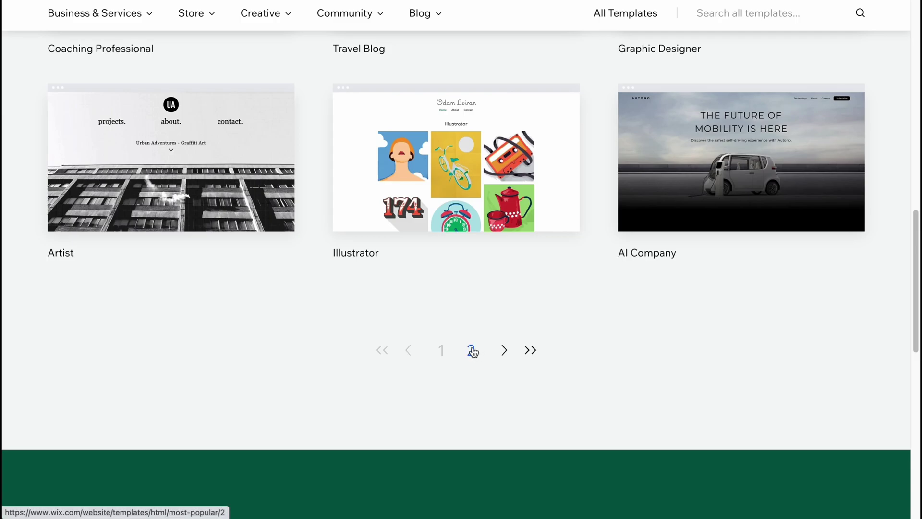
click(472, 350)
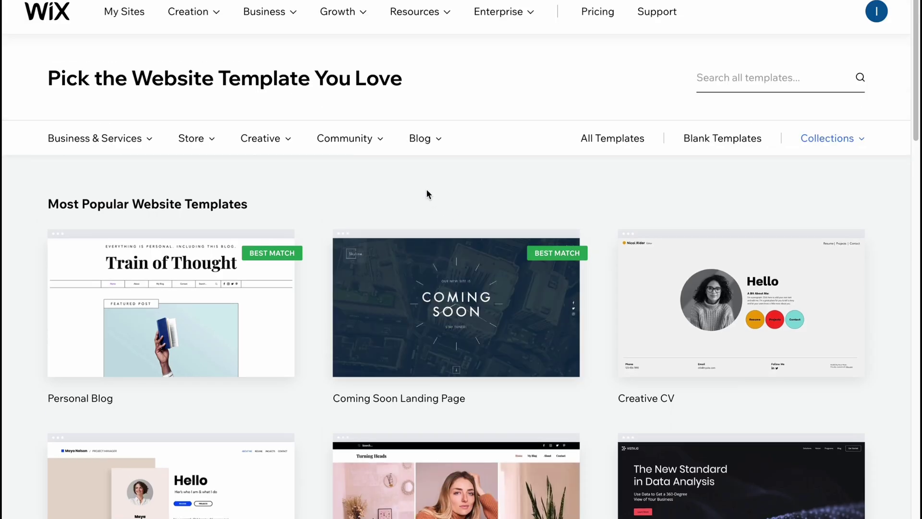
Switch to Blank Templates and look through the layouts
mouse_move(118, 144)
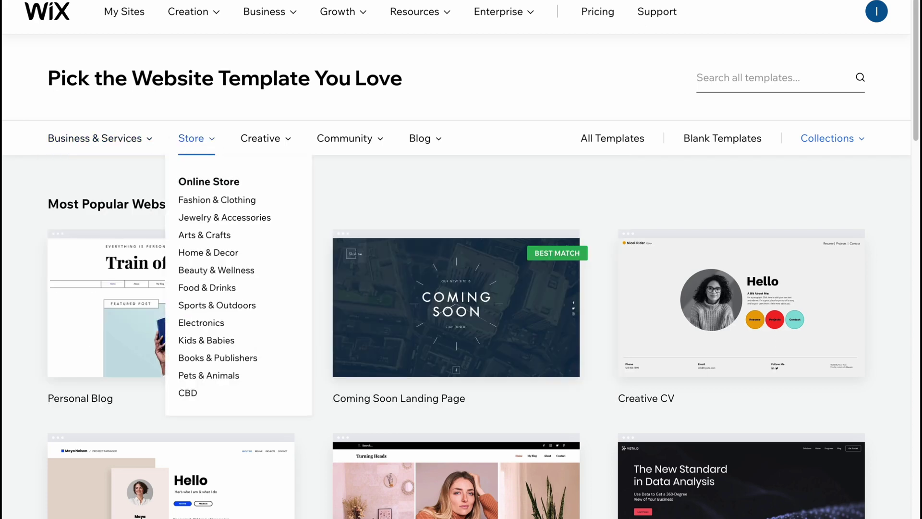
mouse_move(432, 143)
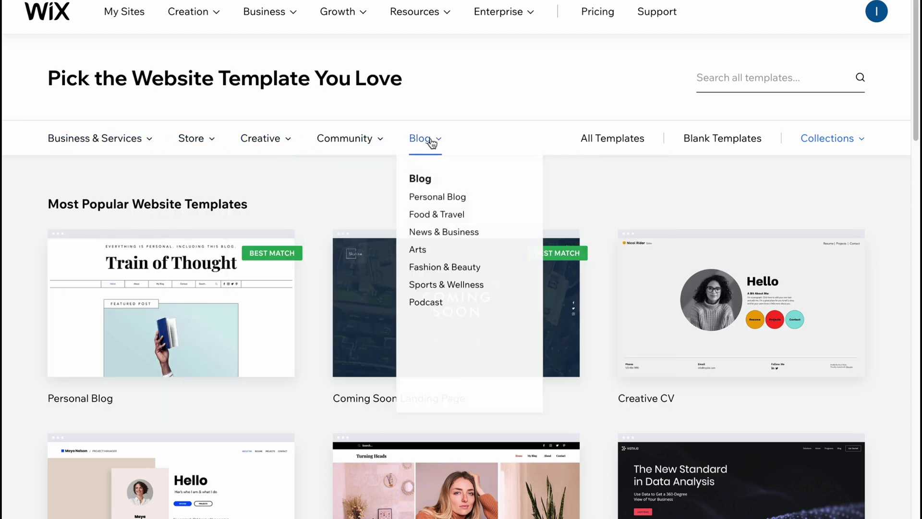
click(738, 142)
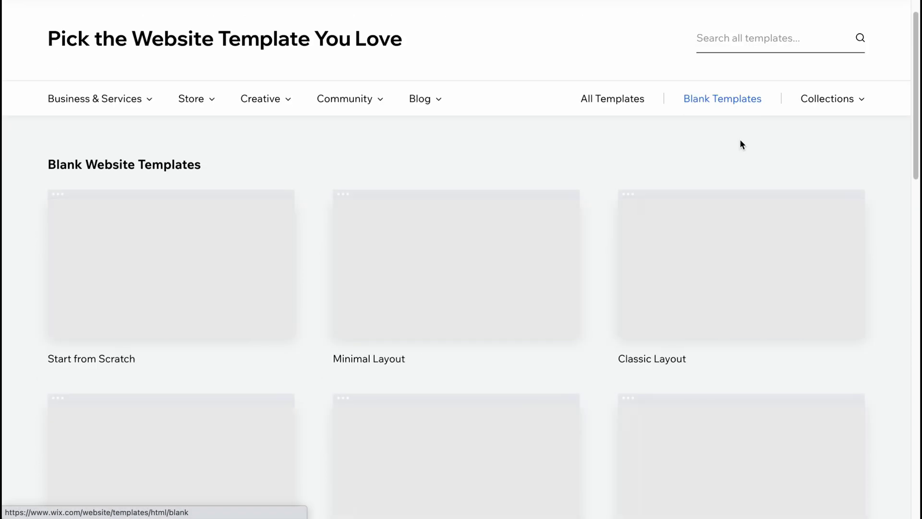
scroll(577, 254, down, 1)
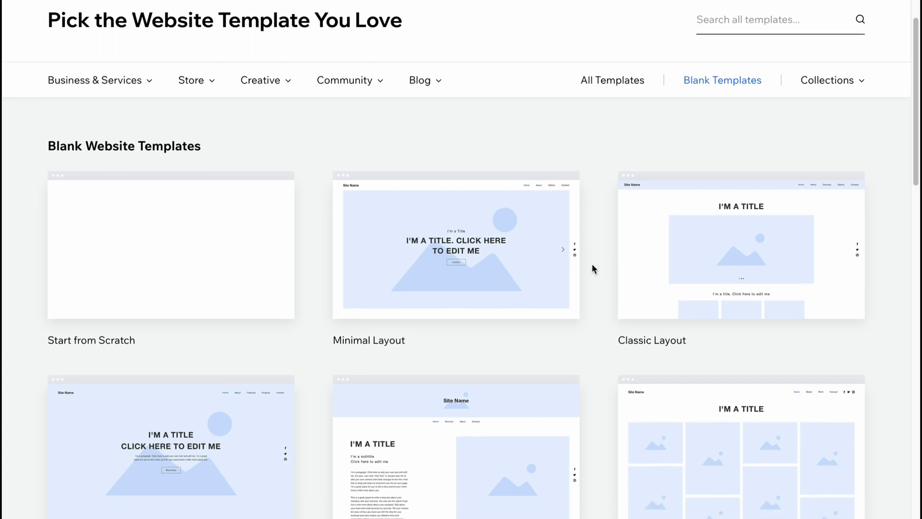
scroll(517, 211, down, 3)
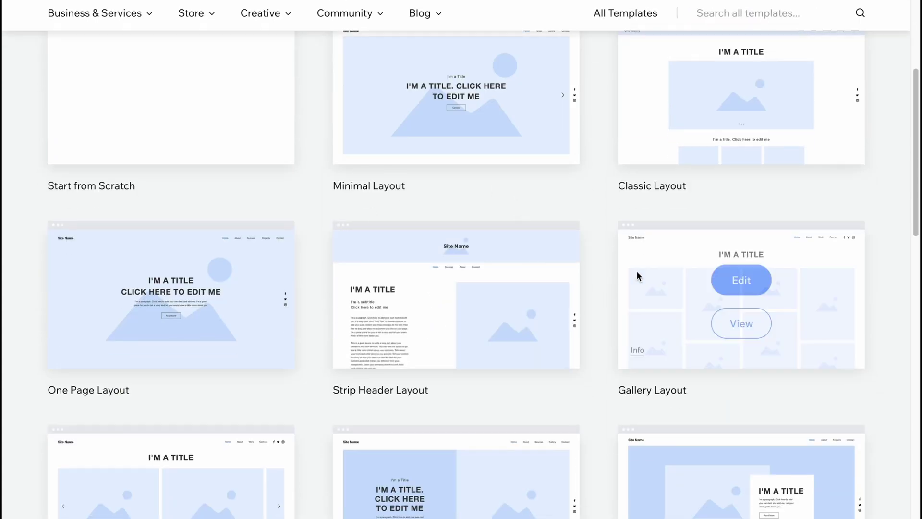
scroll(554, 222, down, 2)
scroll(555, 220, down, 3)
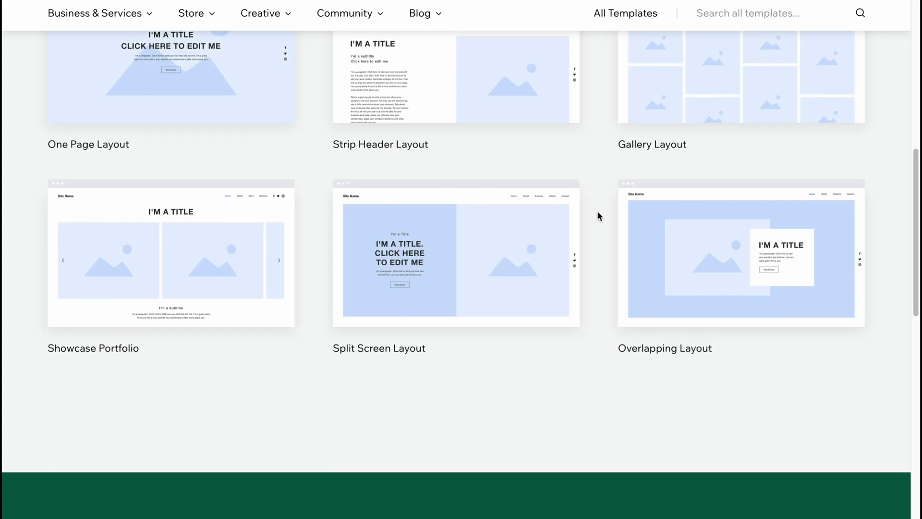
scroll(595, 211, up, 6)
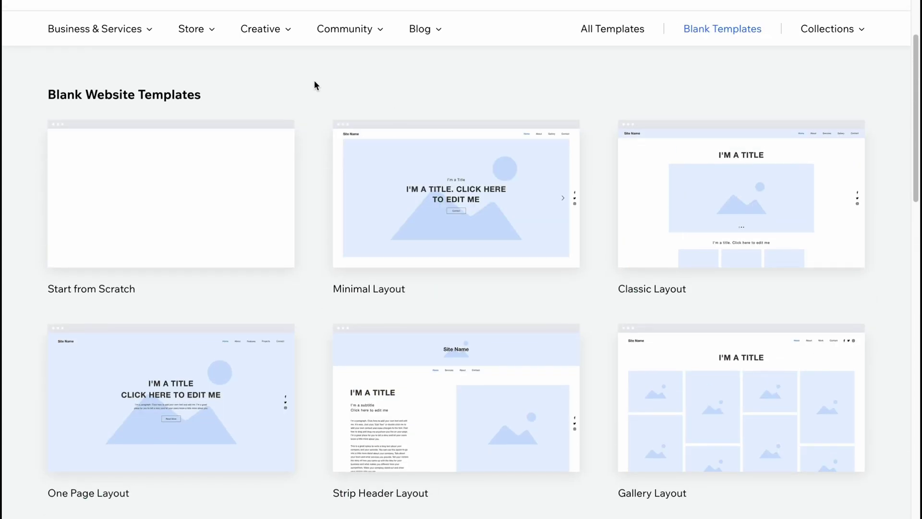
scroll(503, 126, up, 1)
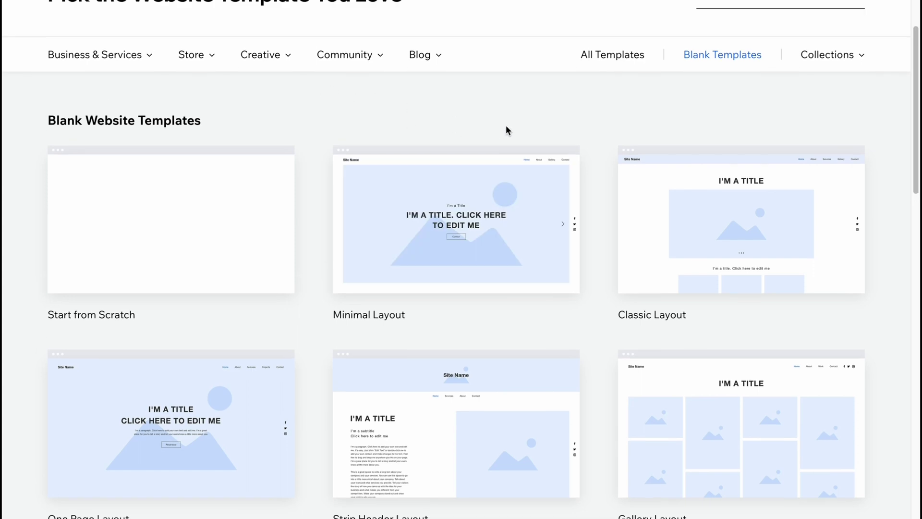
Look through the template category menus for the restaurant templates
mouse_move(101, 61)
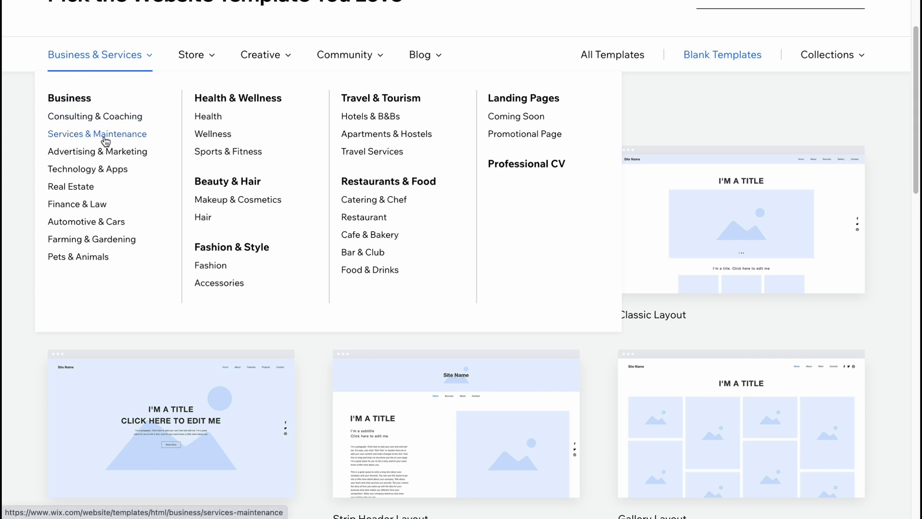
mouse_move(198, 59)
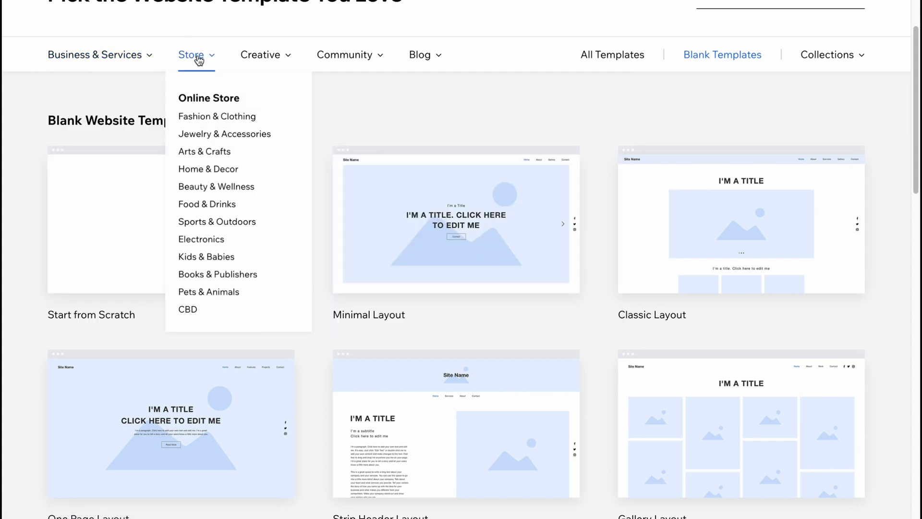
mouse_move(271, 60)
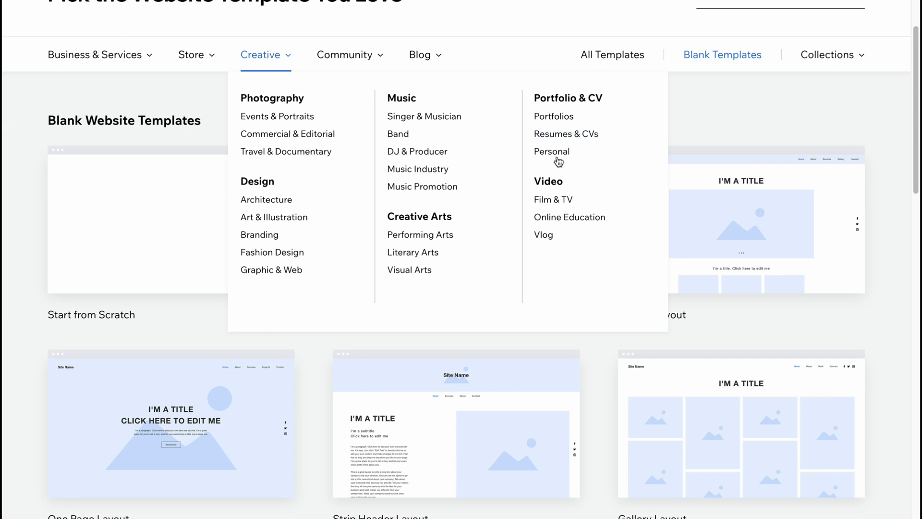
mouse_move(340, 62)
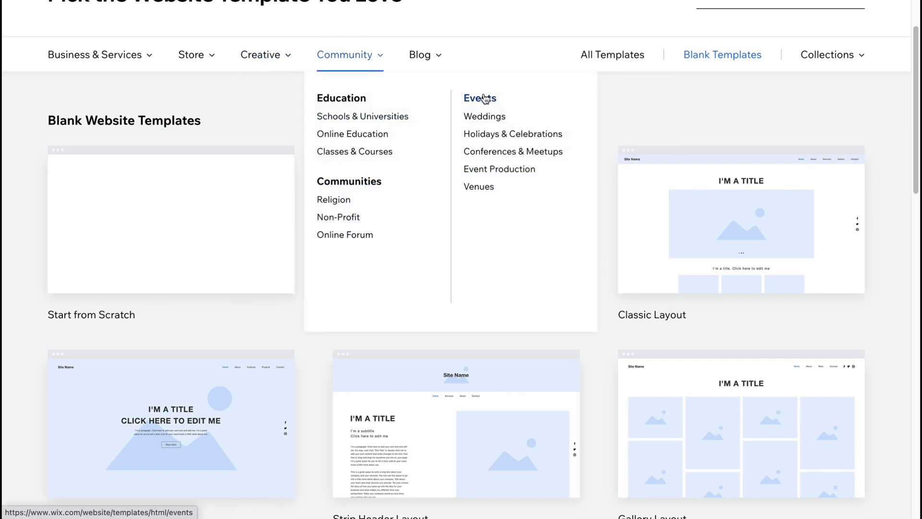
mouse_move(429, 59)
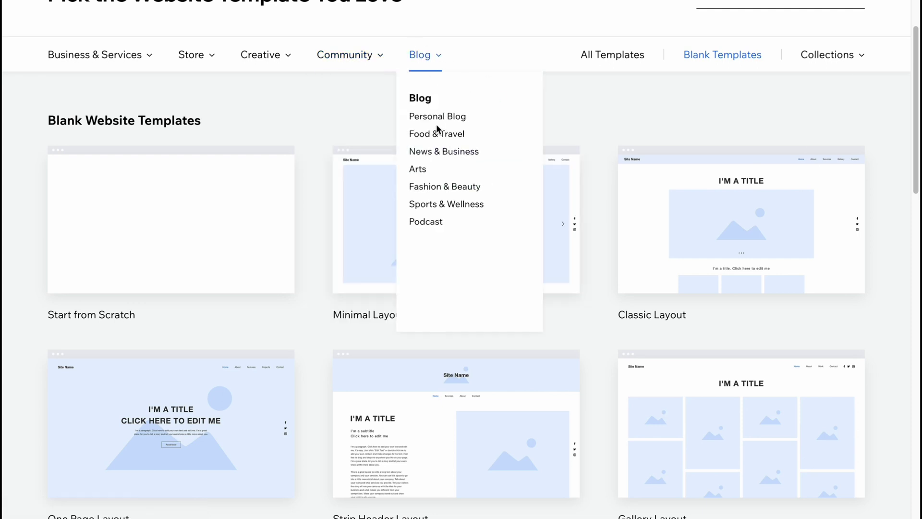
mouse_move(57, 57)
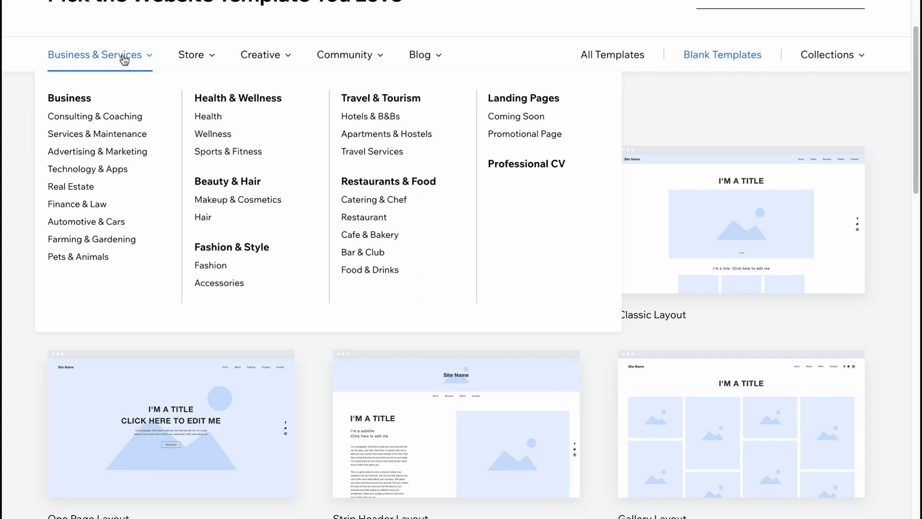
Show the Restaurant templates and open the Poke Restaurant template preview
click(376, 222)
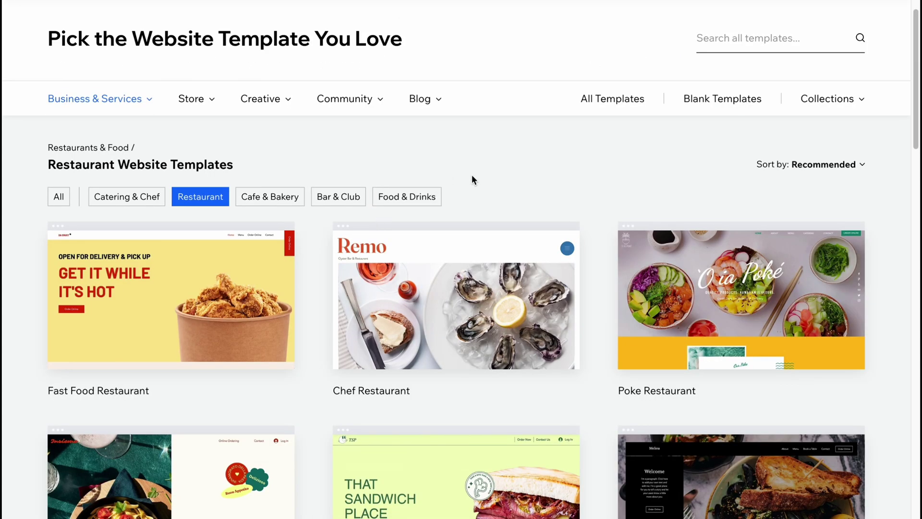
scroll(521, 199, down, 4)
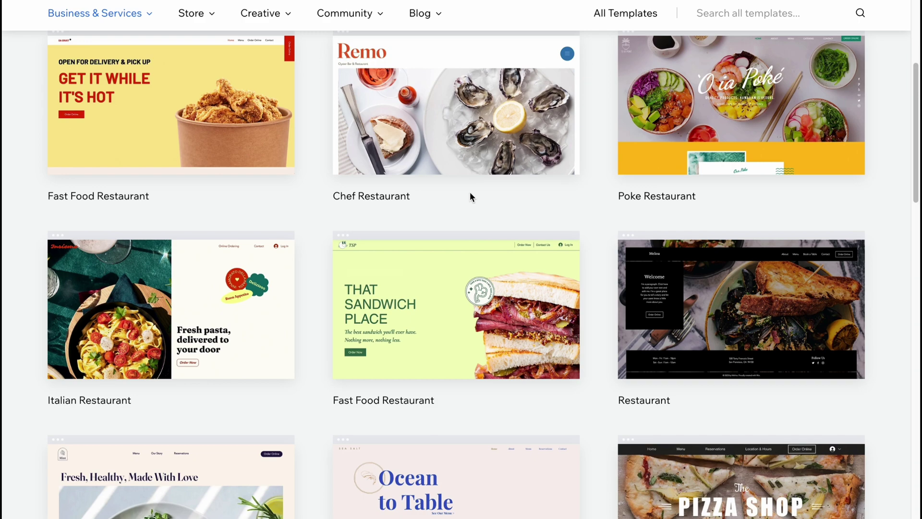
mouse_move(681, 84)
scroll(699, 165, up, 1)
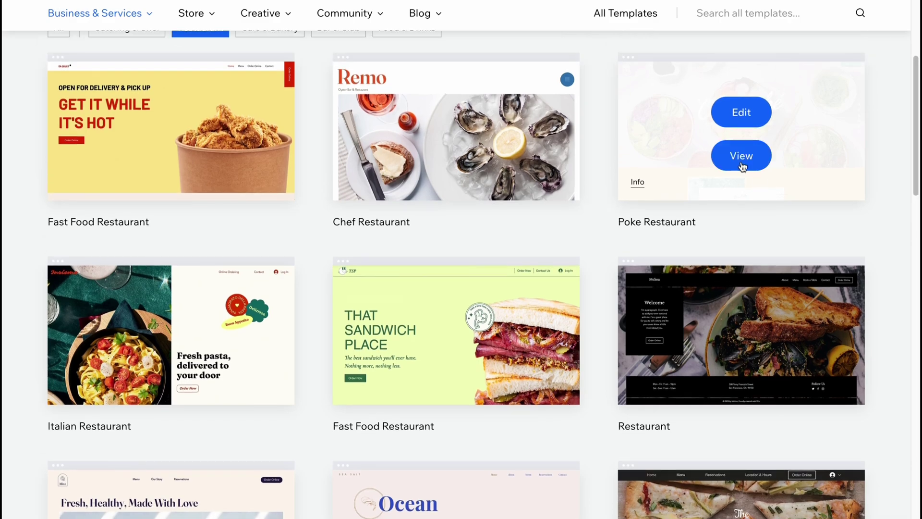
click(749, 154)
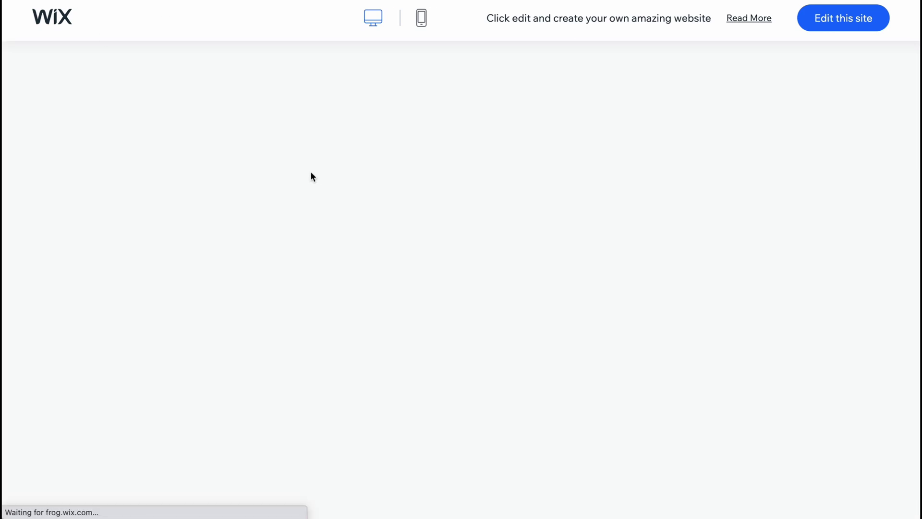
Scroll the Poke Restaurant desktop preview, then view and scroll its mobile version
scroll(492, 235, down, 6)
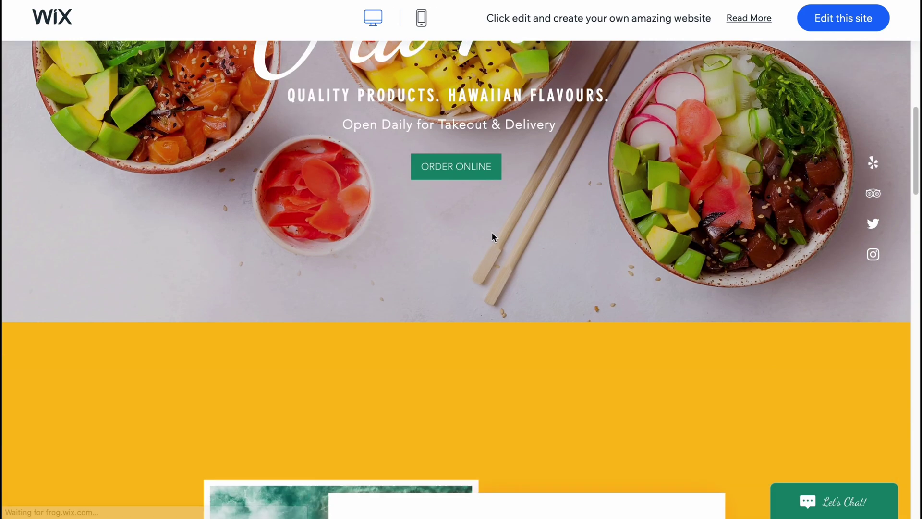
scroll(491, 237, down, 15)
scroll(475, 159, up, 10)
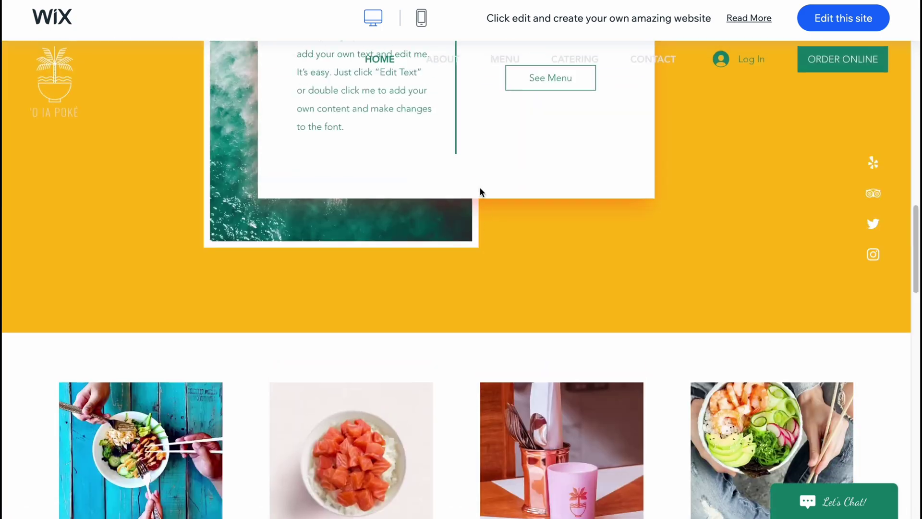
click(421, 18)
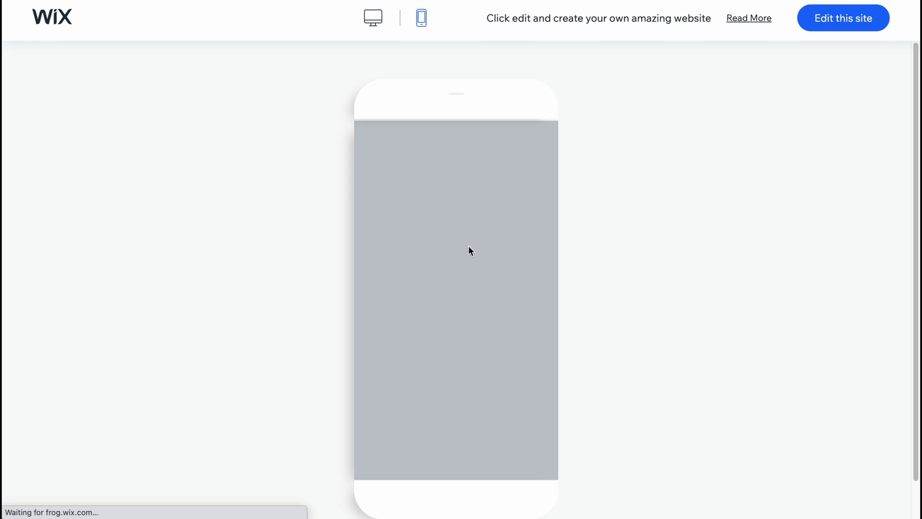
scroll(476, 255, down, 1)
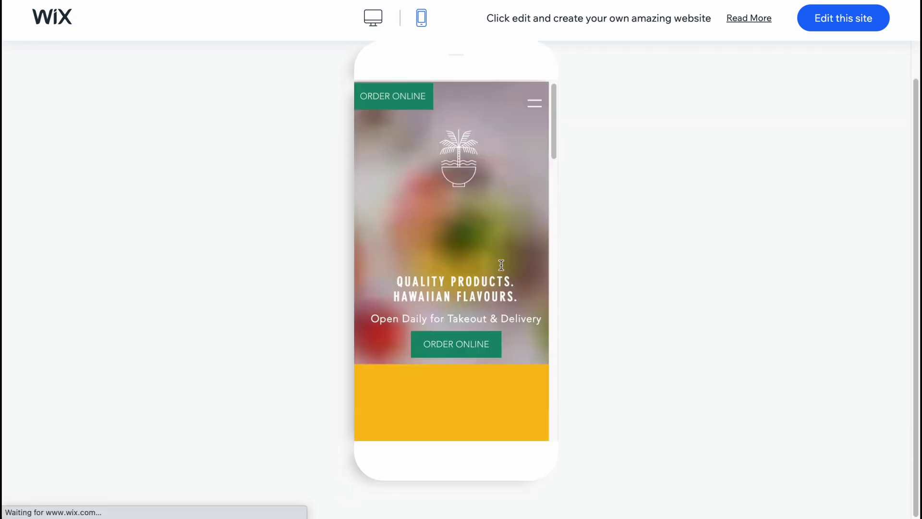
scroll(527, 259, down, 2)
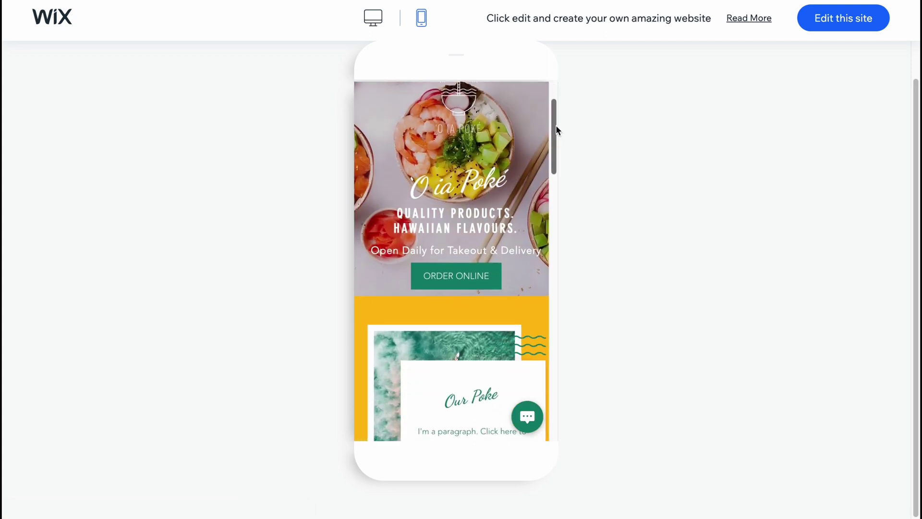
drag(555, 125, 555, 286)
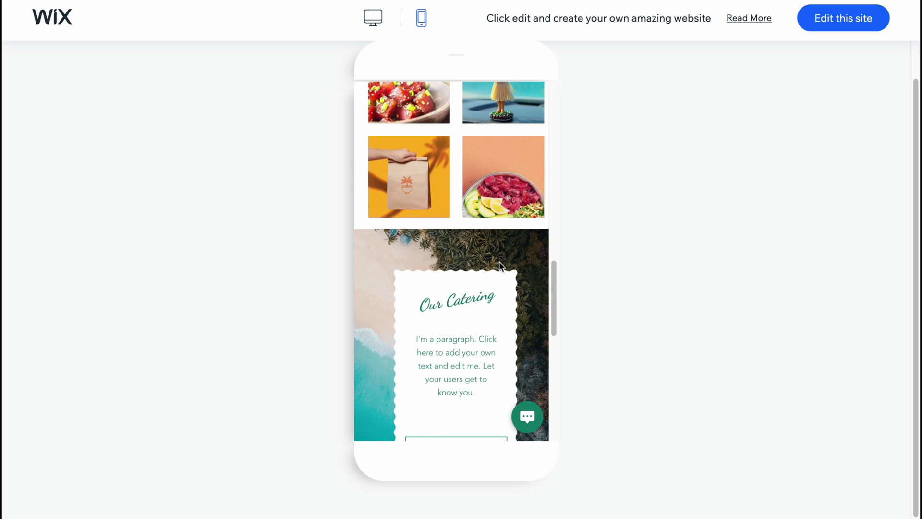
scroll(498, 267, up, 5)
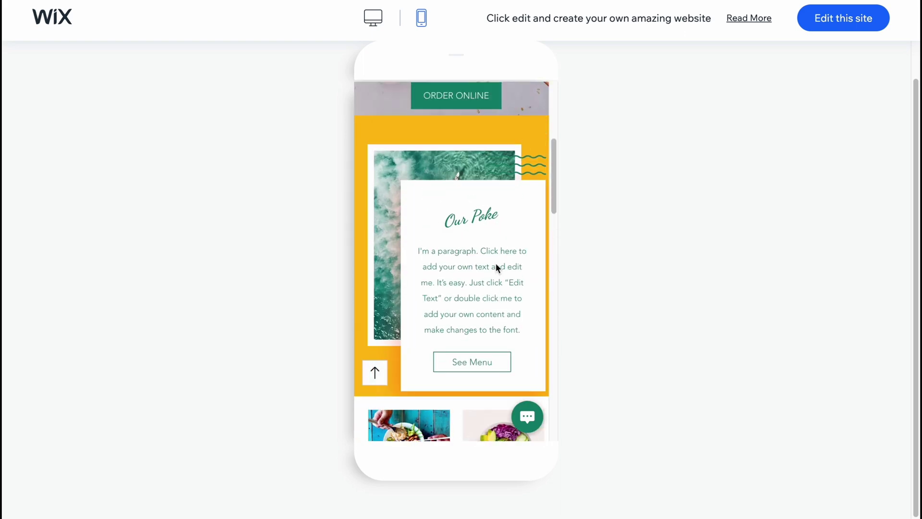
scroll(496, 264, up, 5)
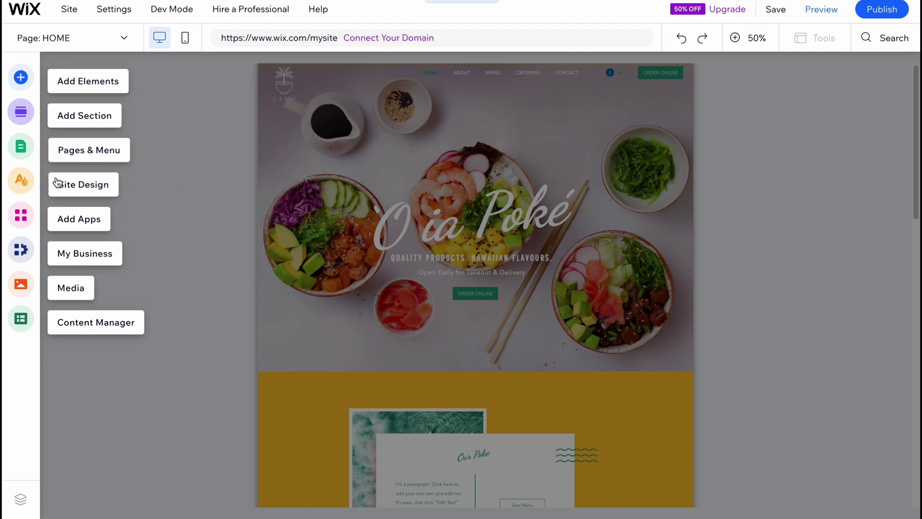
Open the site theme options and try the Energetic, Retro vibrant and Dynamic themes
click(22, 181)
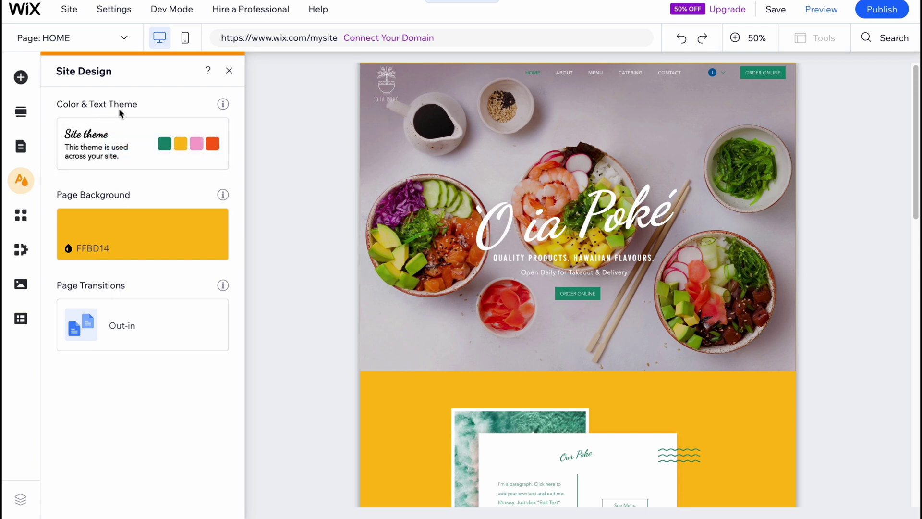
click(122, 147)
click(132, 252)
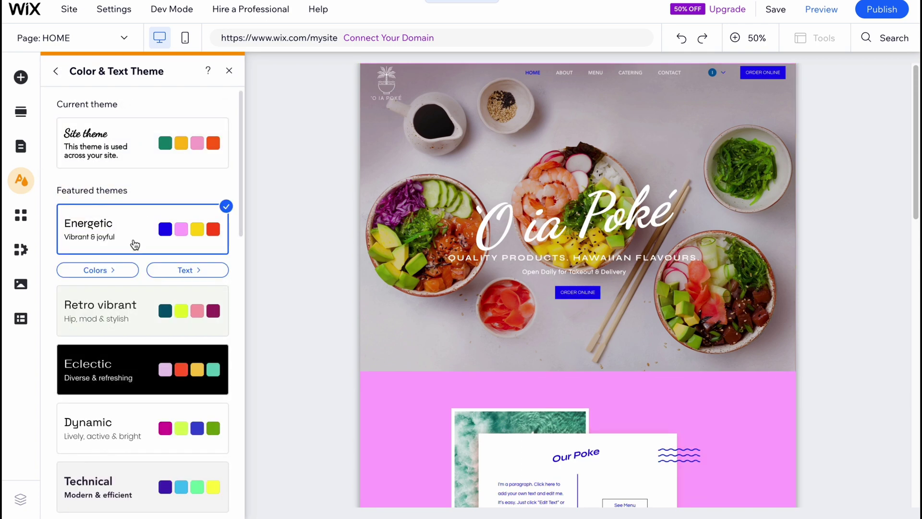
click(140, 299)
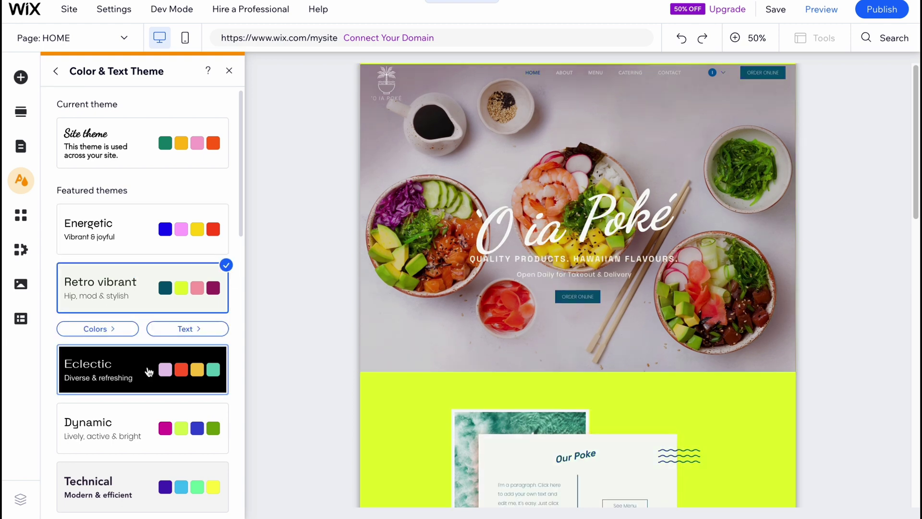
scroll(511, 326, down, 1)
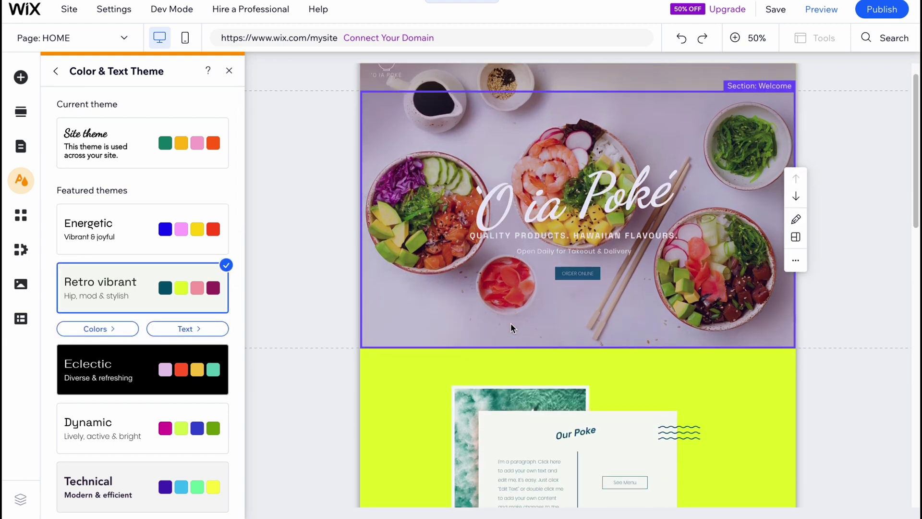
click(162, 412)
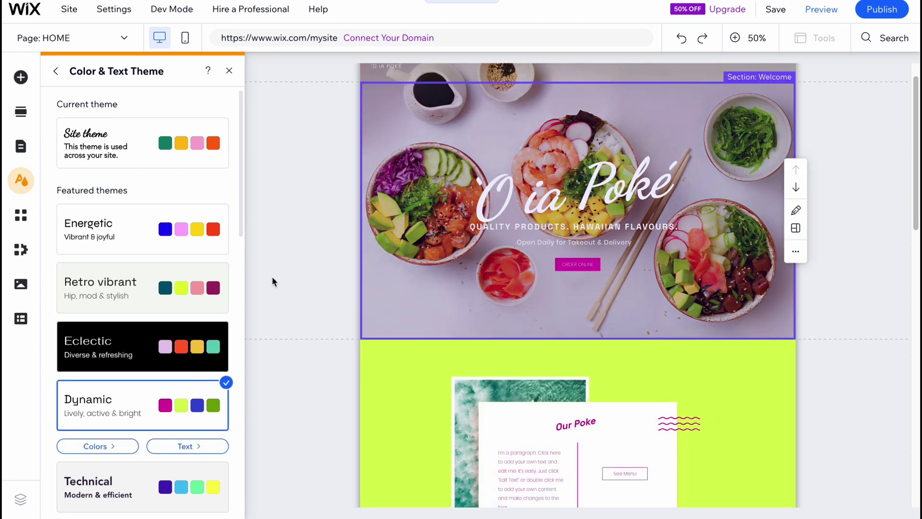
Try the Savvy, Natural and Nostalgic themes, settling on Contemporary
scroll(131, 311, down, 3)
scroll(144, 311, down, 2)
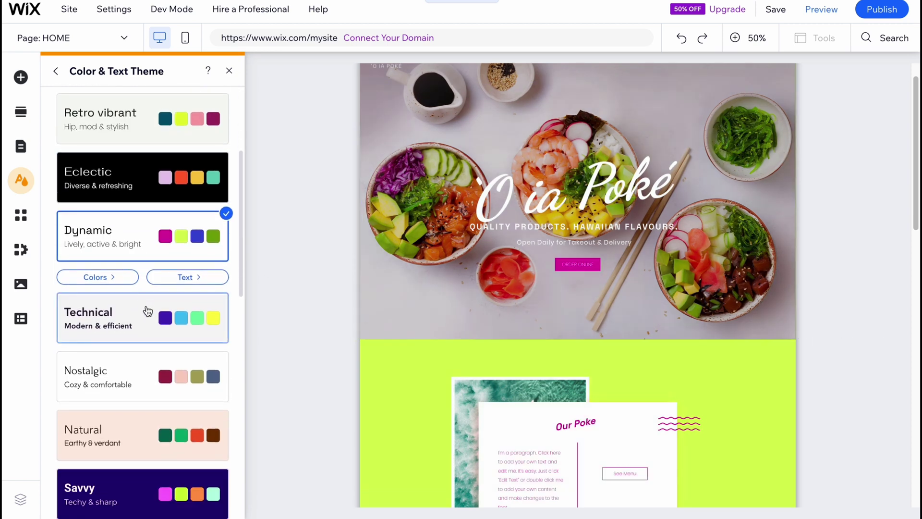
click(166, 454)
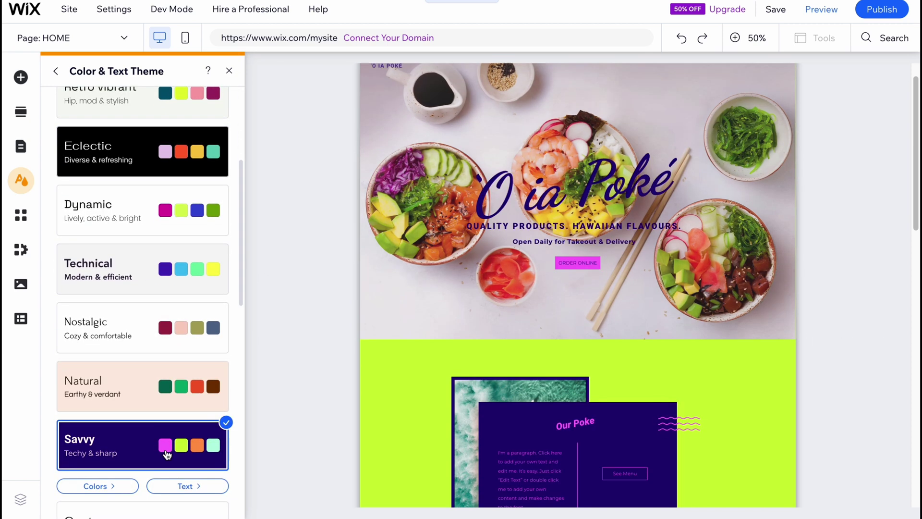
click(157, 384)
click(166, 328)
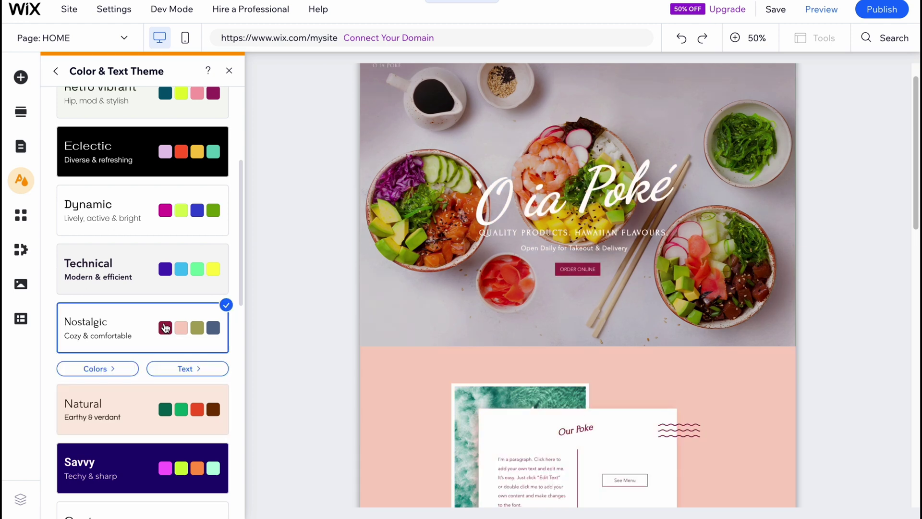
scroll(134, 420, down, 2)
click(157, 447)
scroll(158, 432, down, 2)
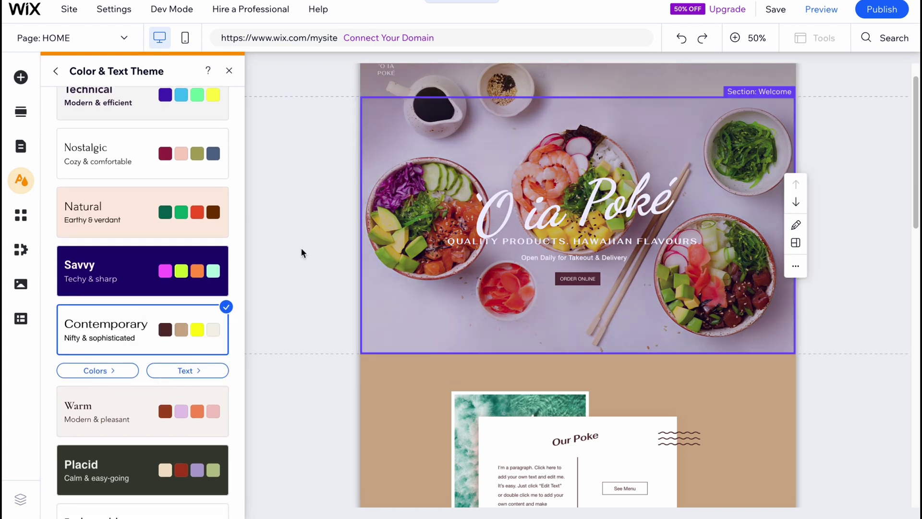
Try text themes from Syne to Avenir Light, then settle on Roboto Bold
click(193, 372)
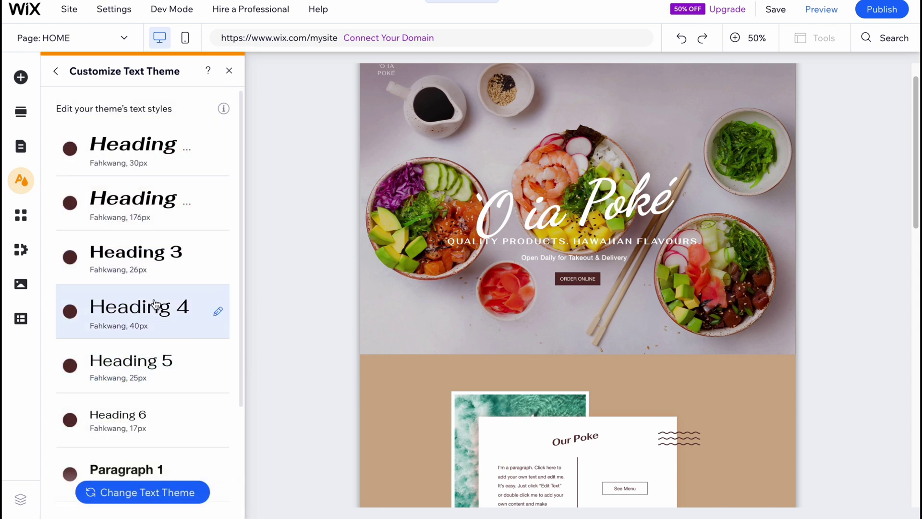
click(163, 495)
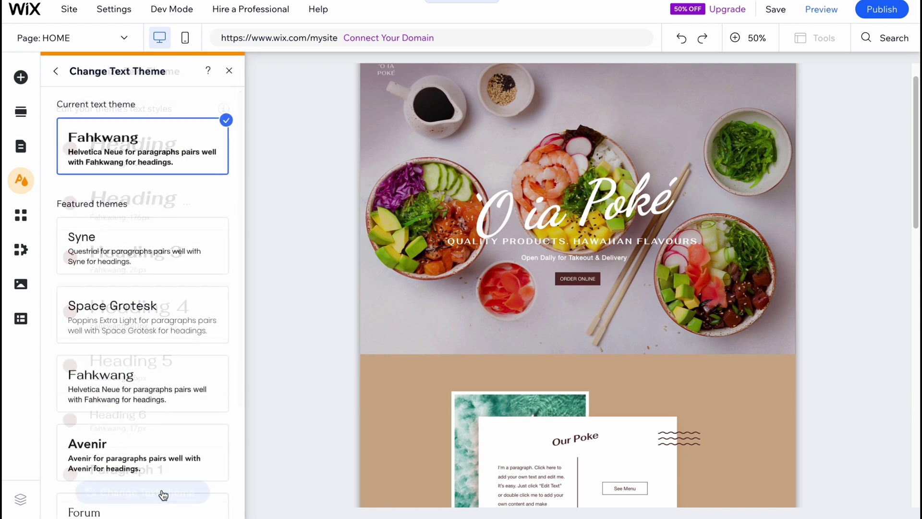
click(156, 243)
click(158, 307)
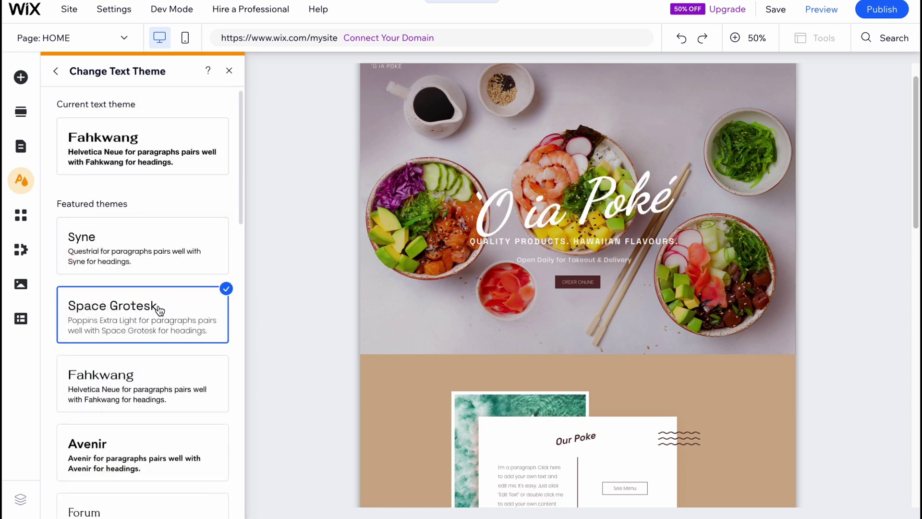
click(146, 376)
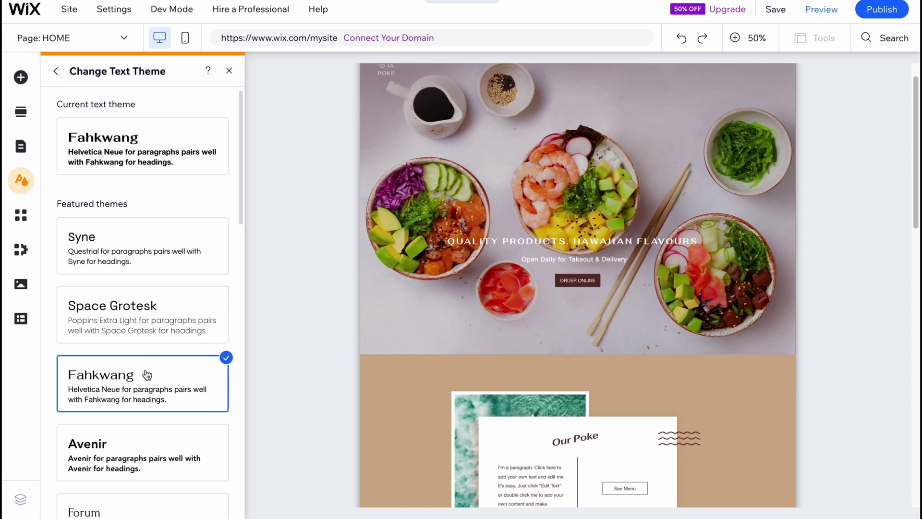
click(160, 446)
scroll(178, 309, down, 4)
click(165, 309)
click(146, 391)
click(137, 445)
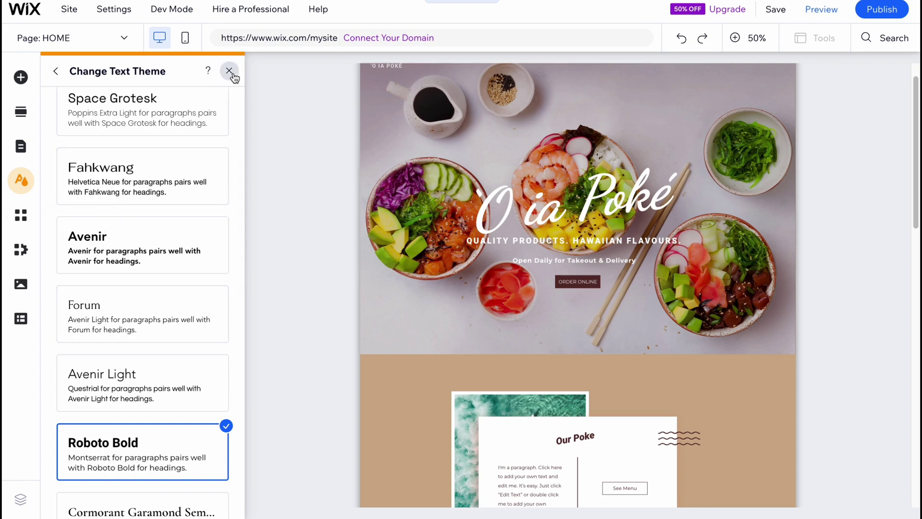
Close the text themes, zoom the page out, and start a section above the hero
click(229, 71)
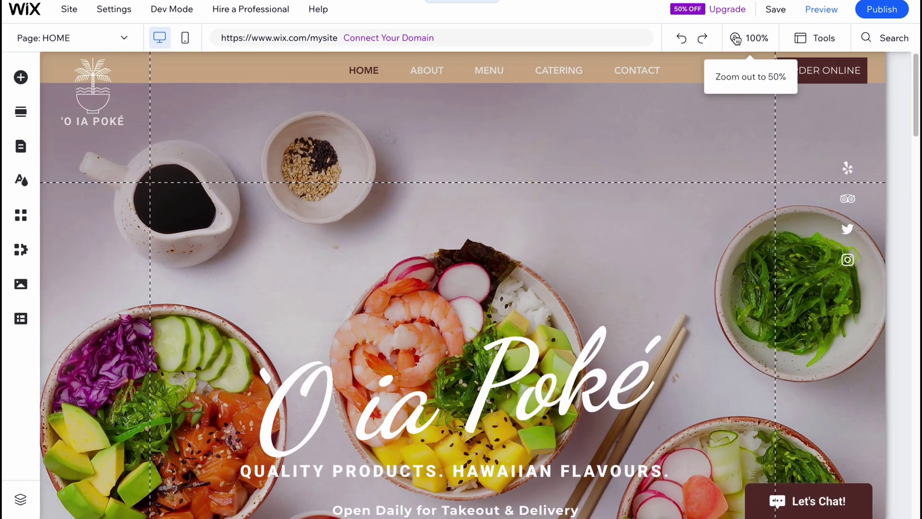
click(734, 42)
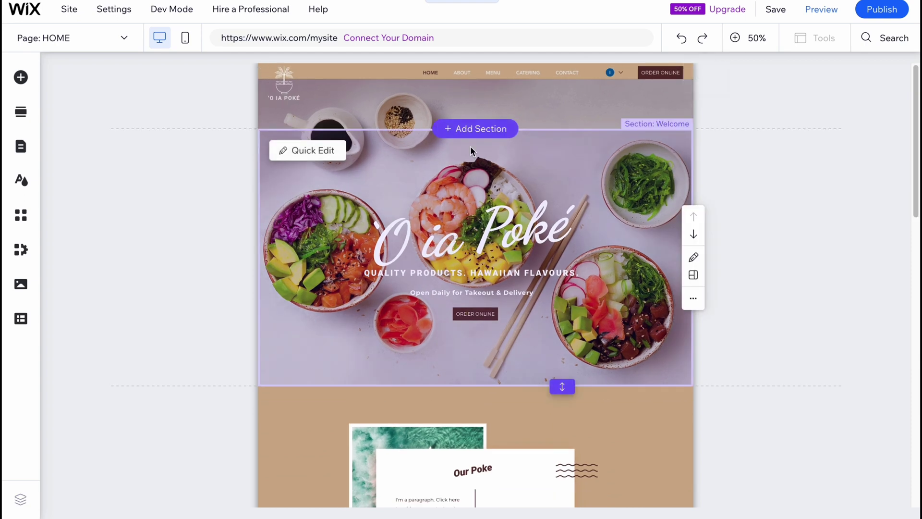
click(488, 130)
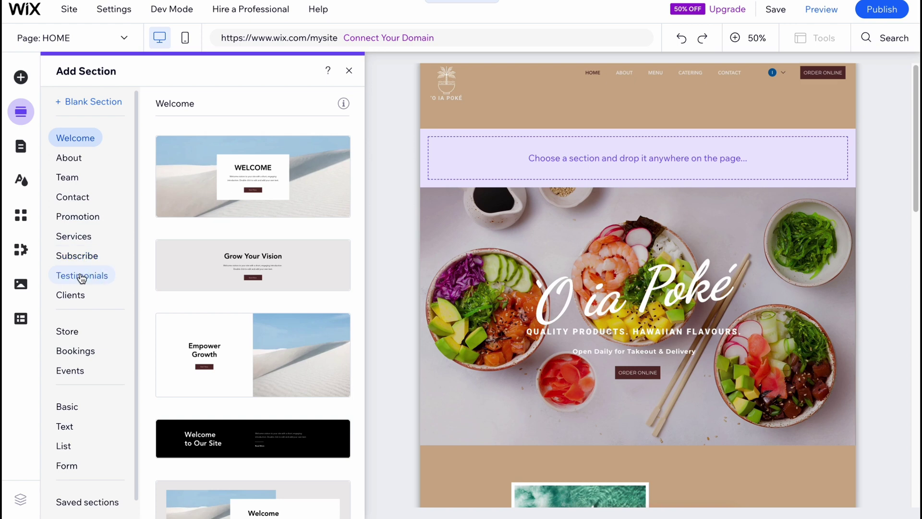
Place the WELCOME template at the top and set its background to the pizza photo
click(279, 205)
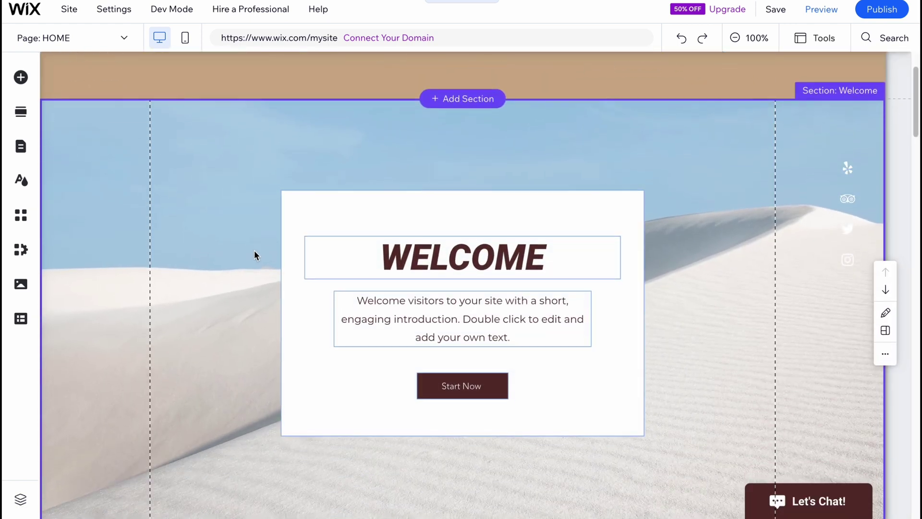
click(461, 133)
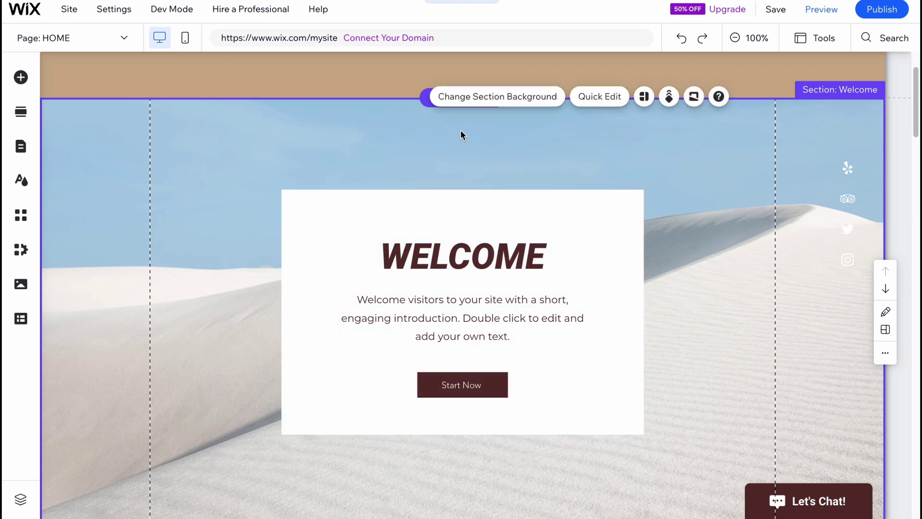
click(495, 98)
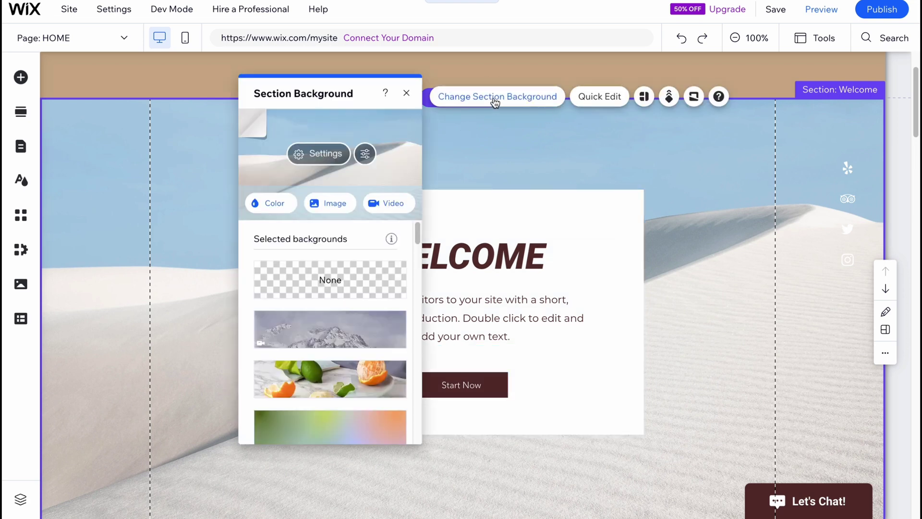
scroll(332, 379, down, 1)
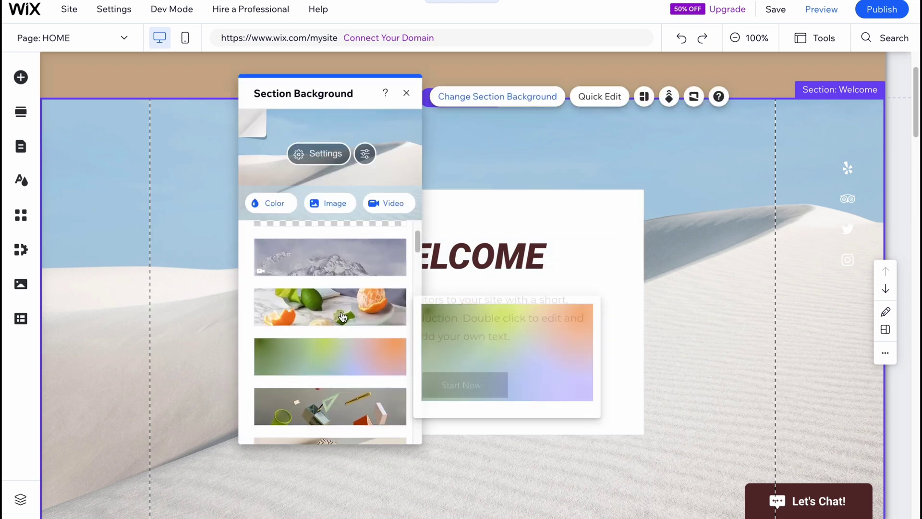
scroll(343, 329, down, 3)
scroll(344, 331, down, 3)
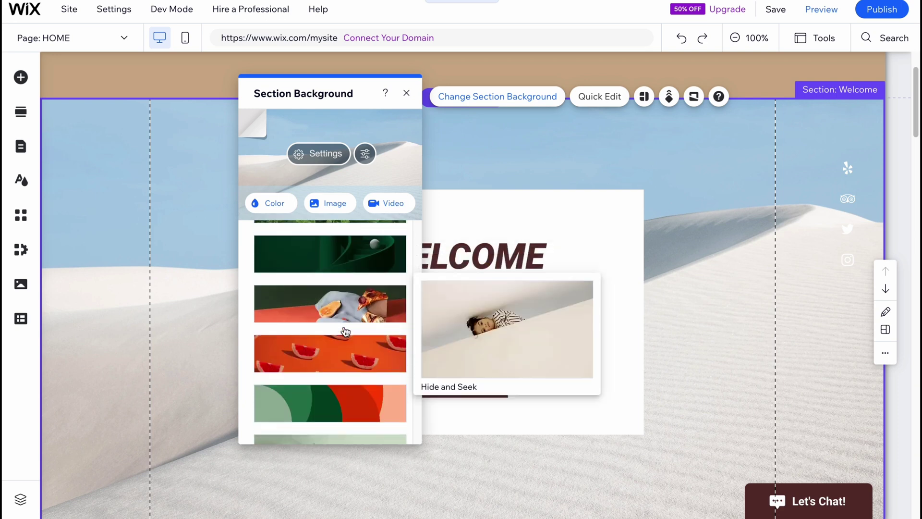
mouse_move(331, 368)
scroll(331, 368, down, 1)
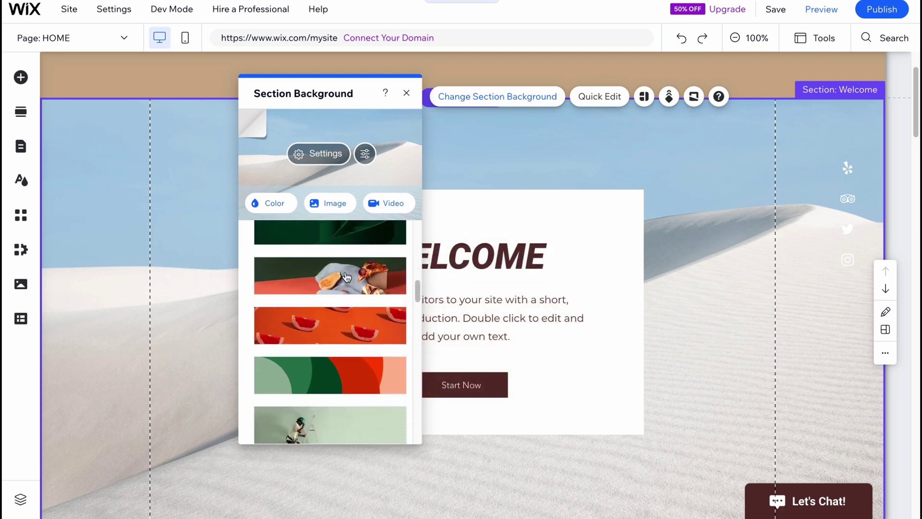
click(339, 278)
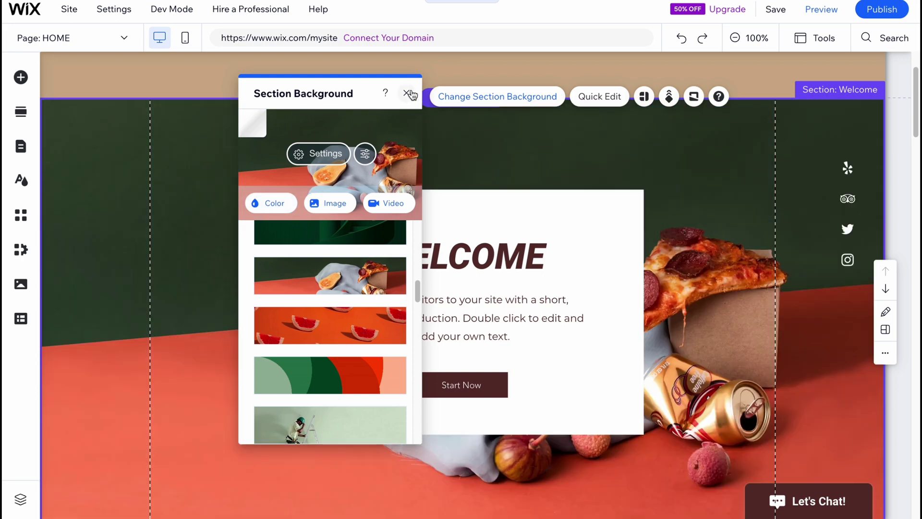
click(409, 93)
Inspect the WELCOME heading, intro text and Start Now button text, then open Add Elements
scroll(481, 297, down, 5)
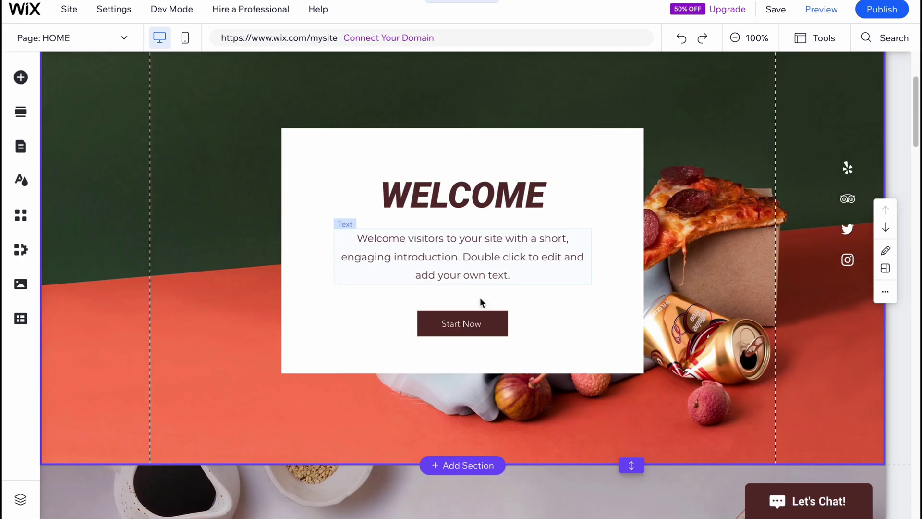
scroll(480, 294, up, 4)
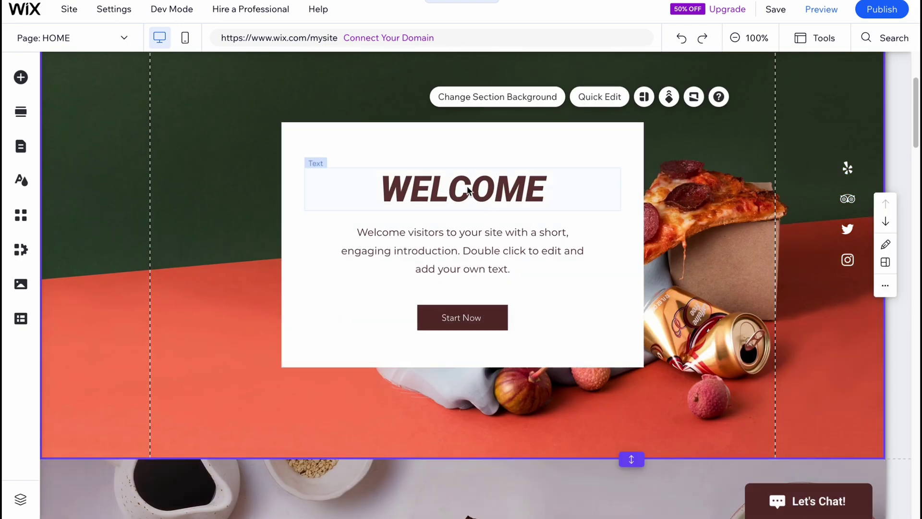
click(488, 191)
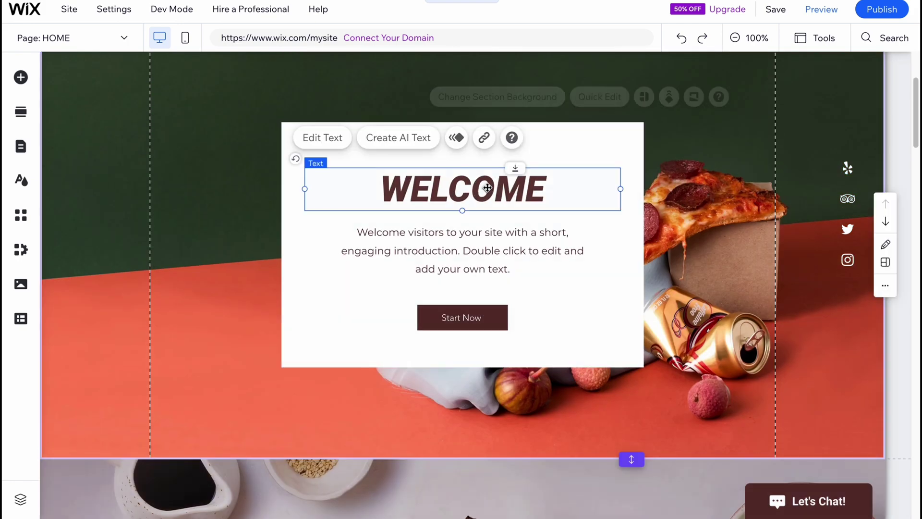
click(482, 239)
click(462, 318)
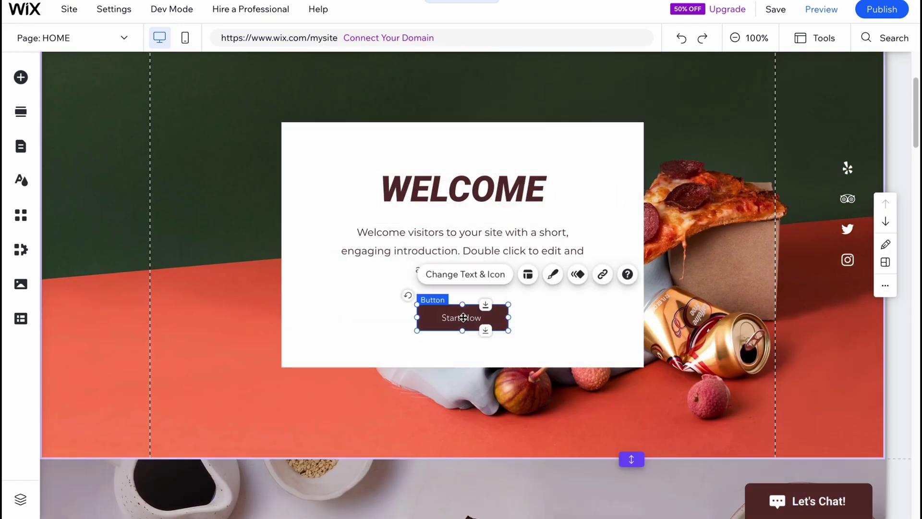
click(449, 274)
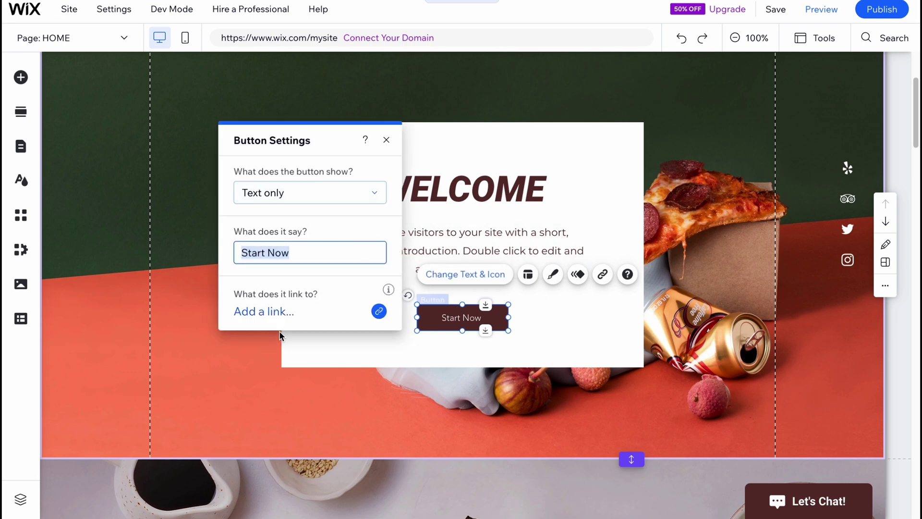
click(392, 137)
click(20, 77)
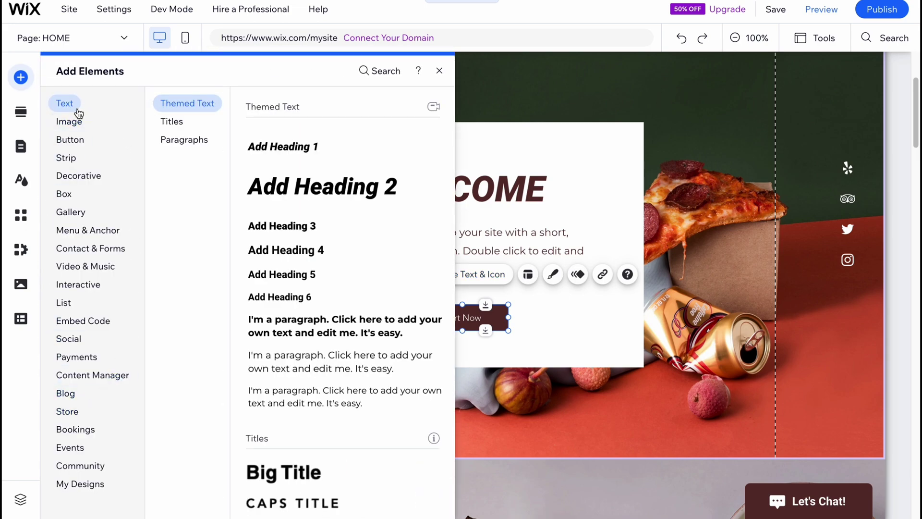
Browse the Add Elements categories, ending on the Button options
mouse_move(76, 211)
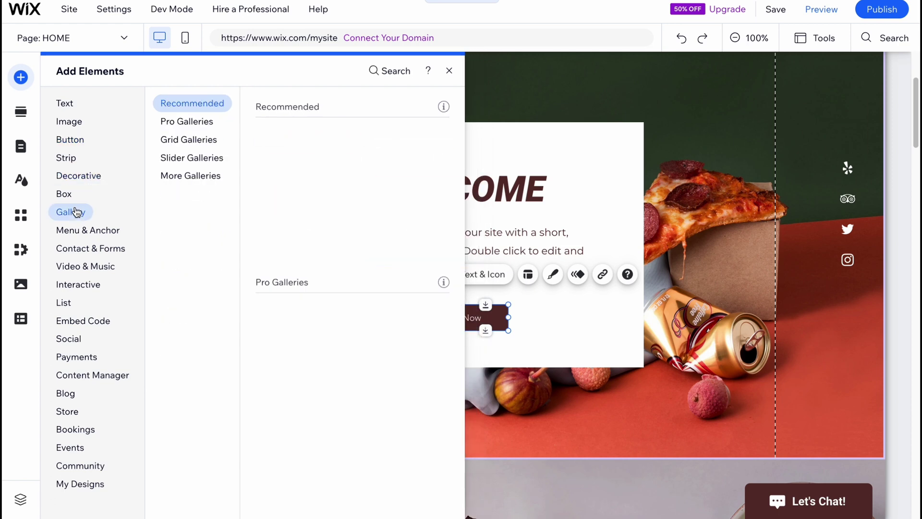
mouse_move(86, 284)
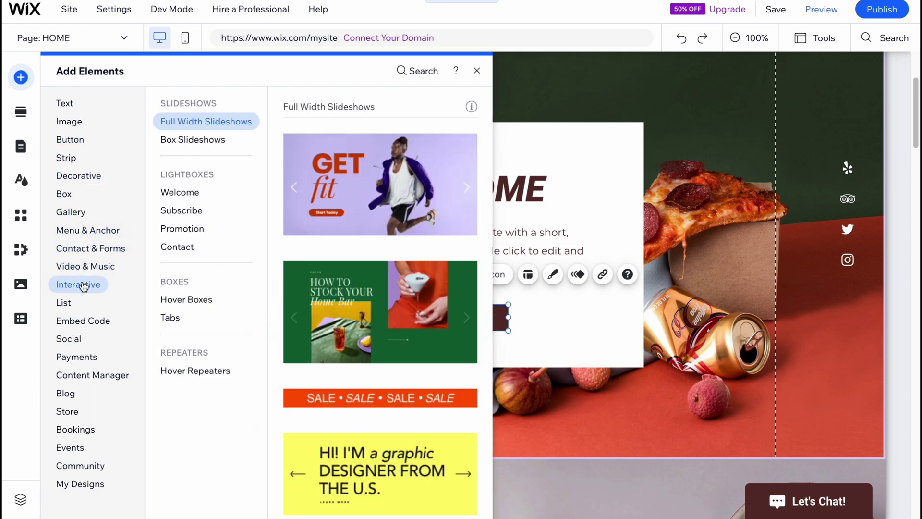
mouse_move(82, 149)
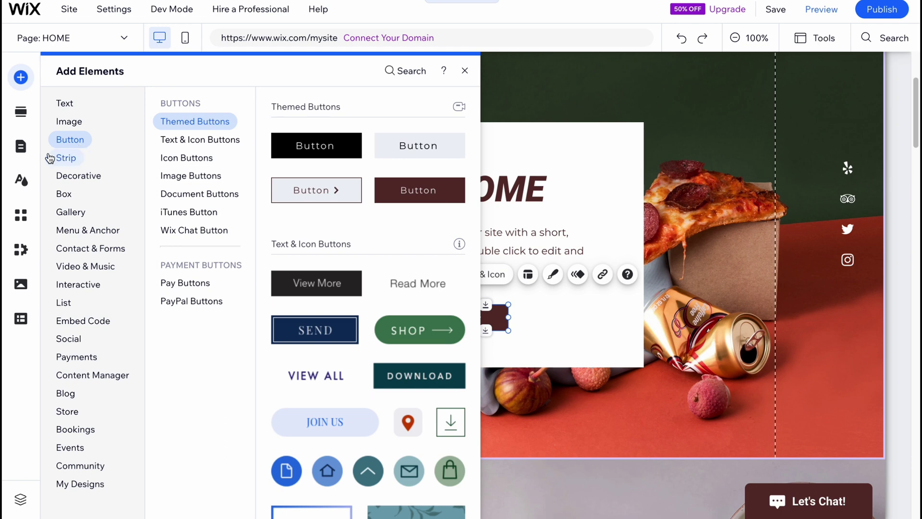
Reorder Site Pages and Menu so ABOUT leads, then CATERING, MENU, HOME and CONTACT
click(21, 147)
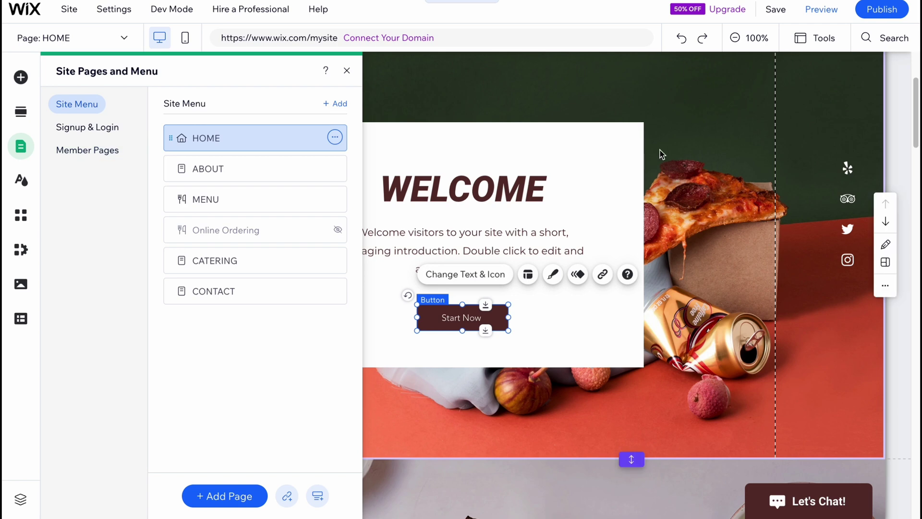
scroll(660, 154, up, 3)
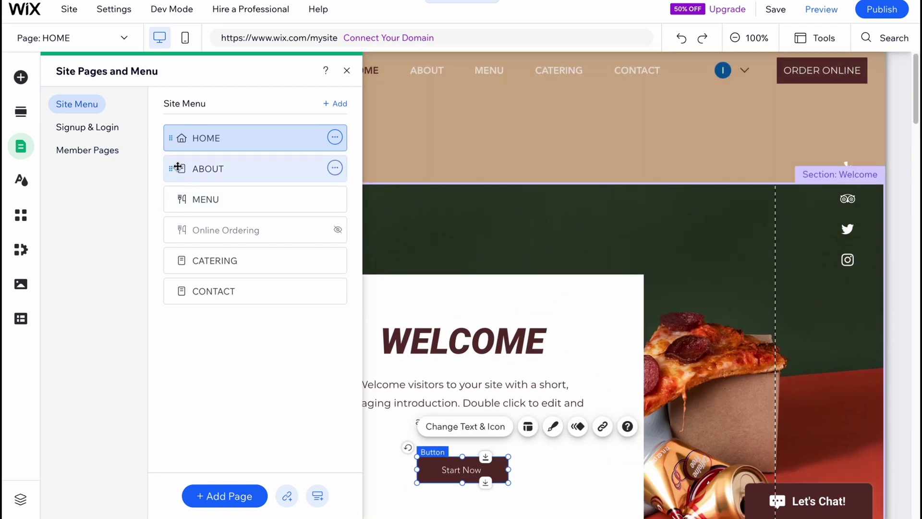
drag(180, 168, 185, 199)
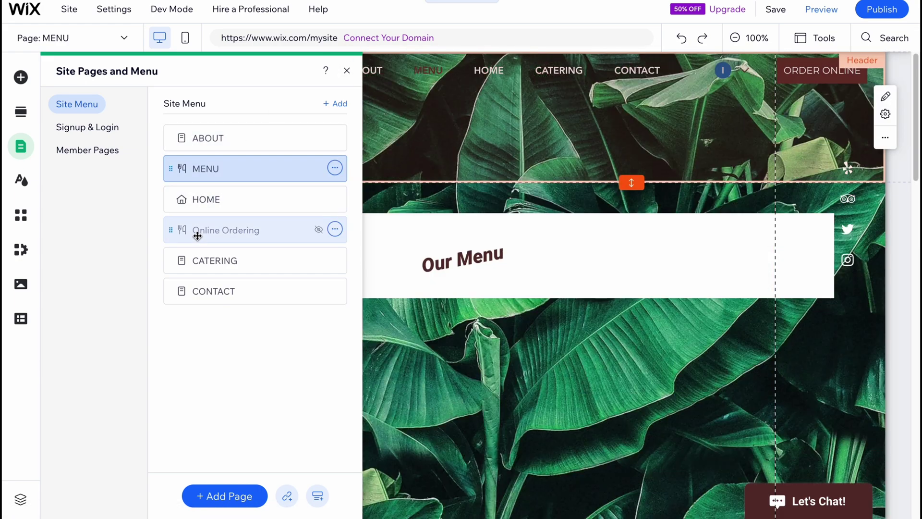
drag(197, 235, 198, 163)
drag(201, 261, 24, 237)
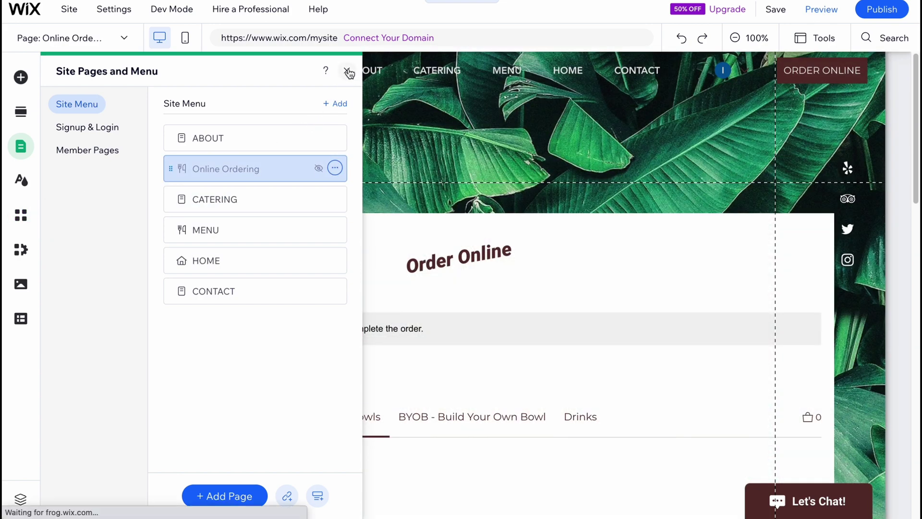
click(346, 71)
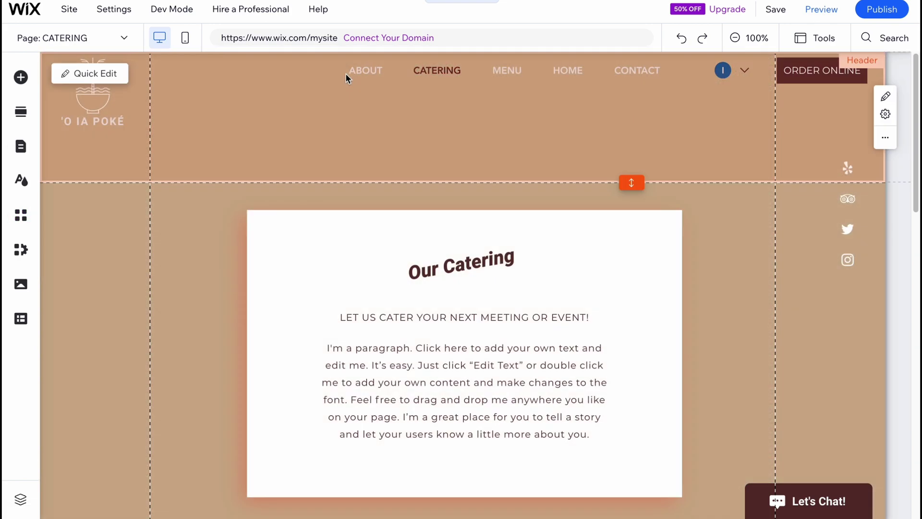
Save the site on the free my-site-2 Wix.com address and dismiss the confirmation
click(779, 10)
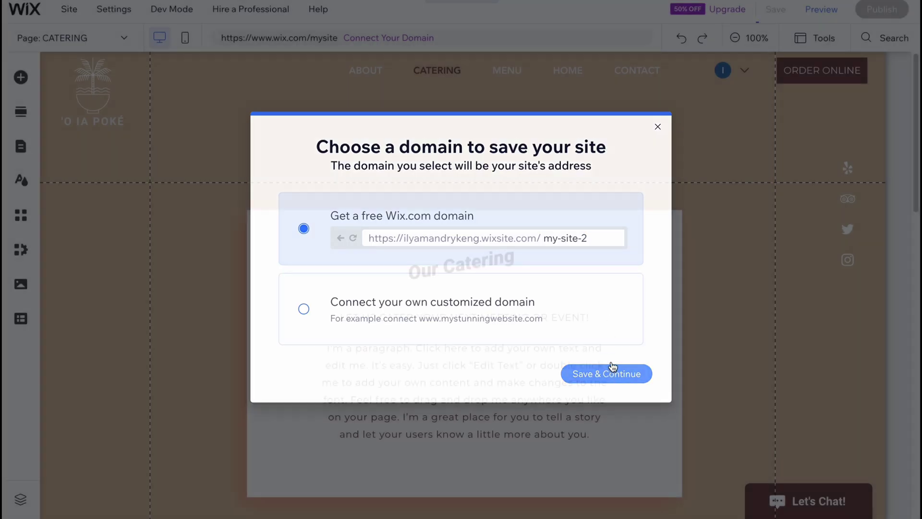
click(612, 366)
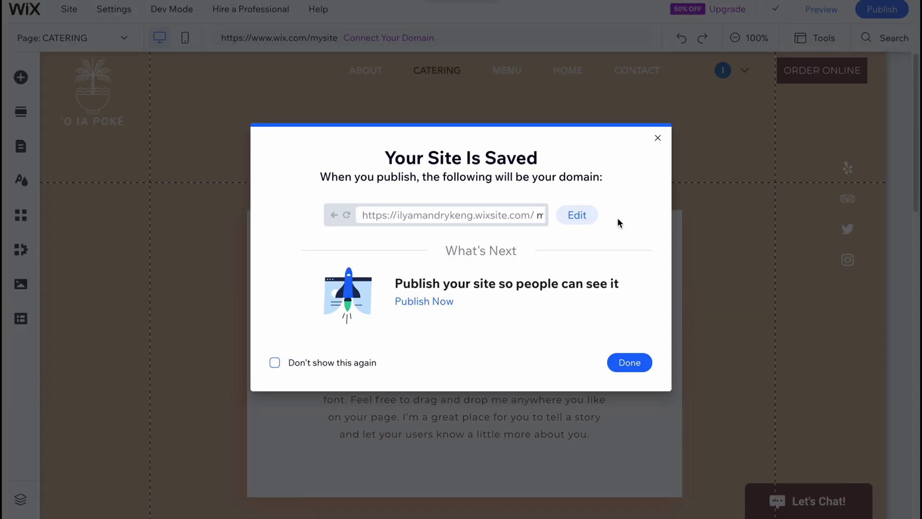
click(658, 139)
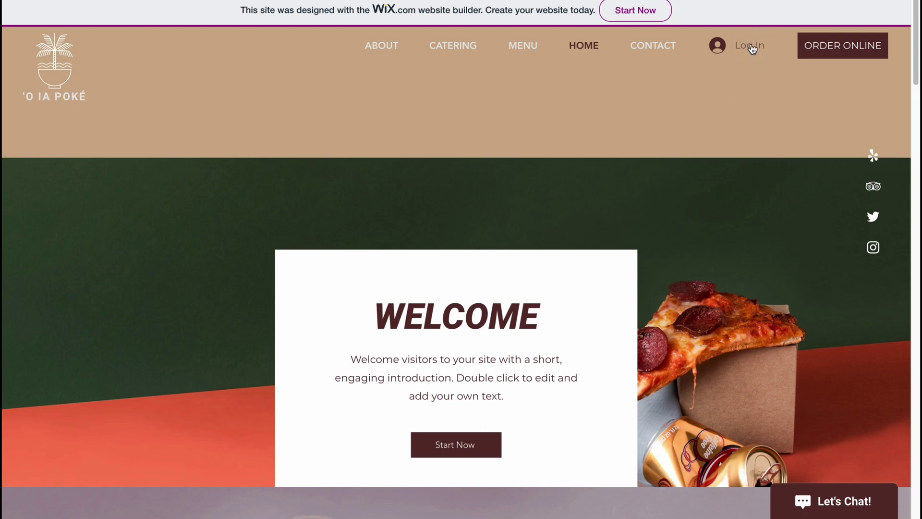
Try Log In on the live site, then close its tab to return to the editor
click(751, 47)
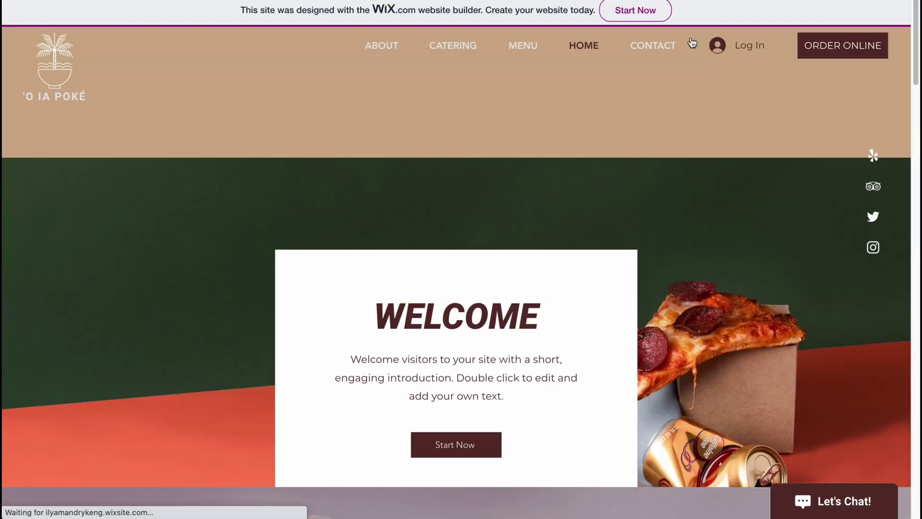
key(ctrl+w)
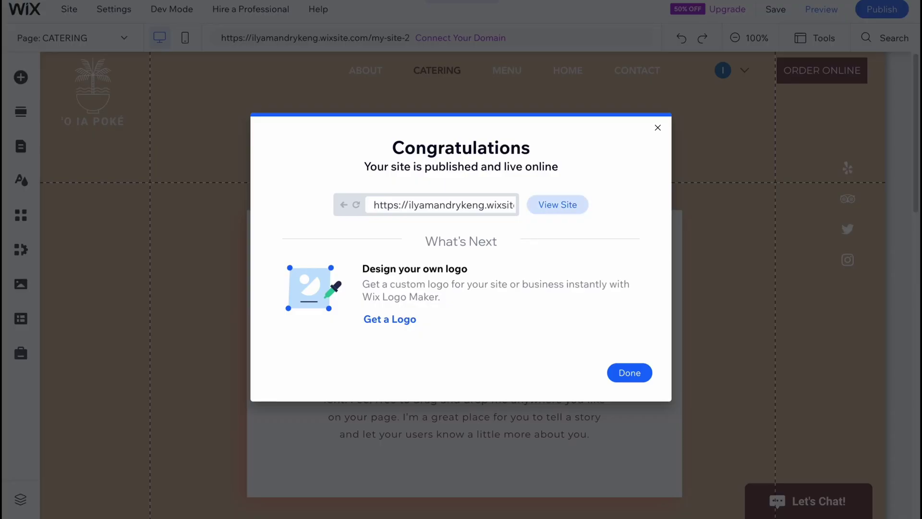
Dismiss the congratulations and mobile prompts and go to the dashboard's Marketing Home
click(657, 128)
click(637, 195)
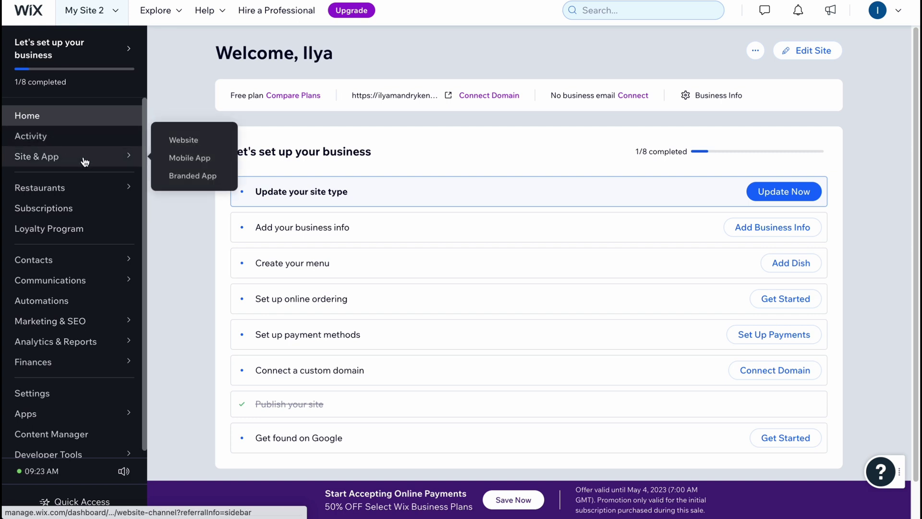
mouse_move(68, 187)
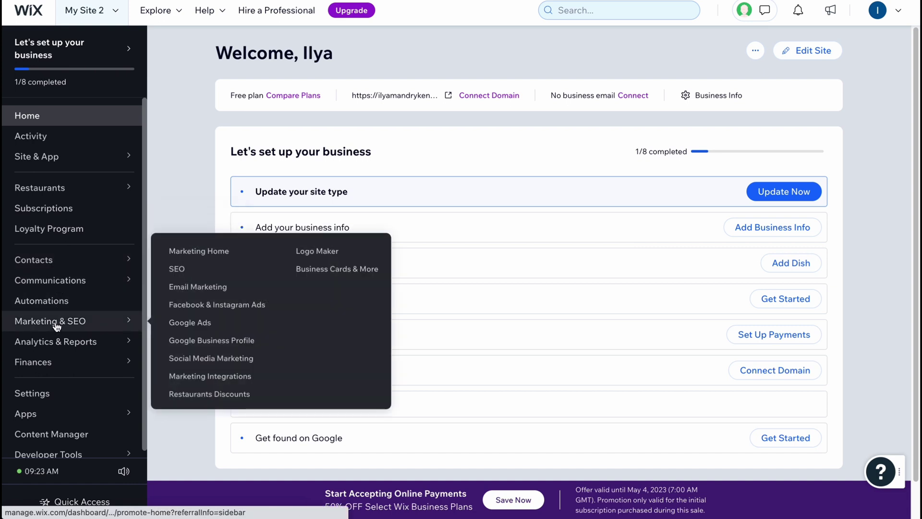
click(56, 325)
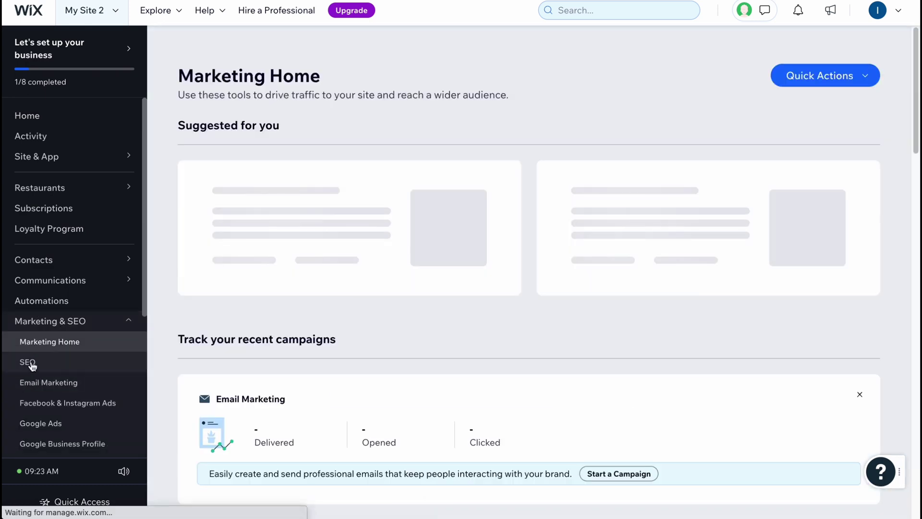
View the SEO page, then open the Traffic Overview report under Analytics & Reports
click(33, 366)
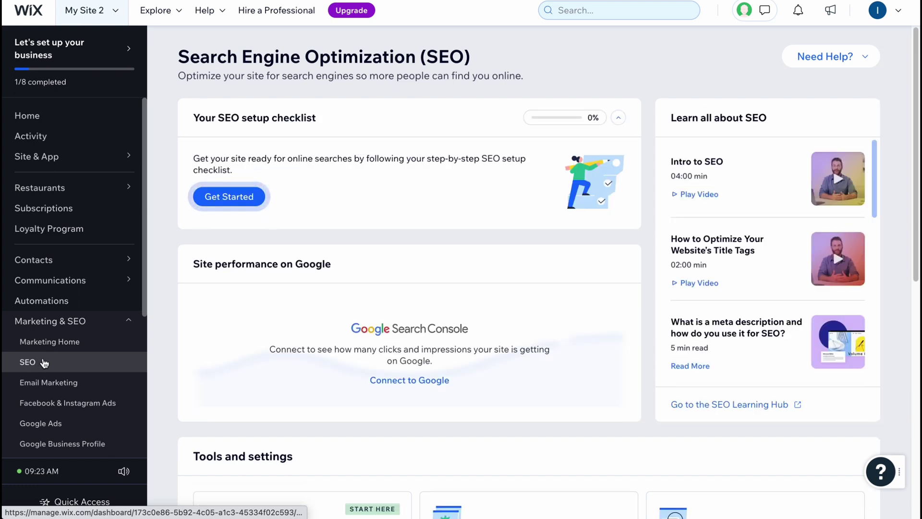
scroll(44, 364, down, 1)
scroll(44, 364, down, 5)
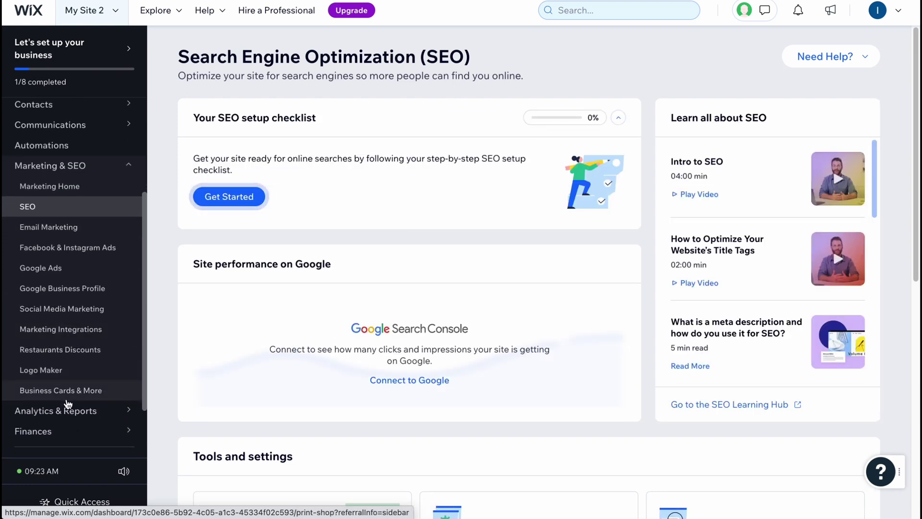
click(64, 390)
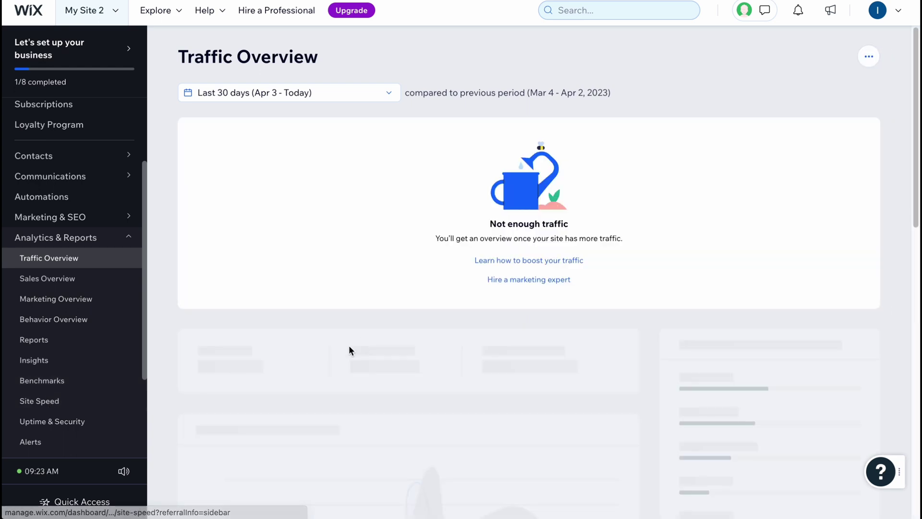
Return to the dashboard Home page showing the 1/8 business setup checklist
scroll(57, 399, down, 2)
scroll(62, 393, down, 1)
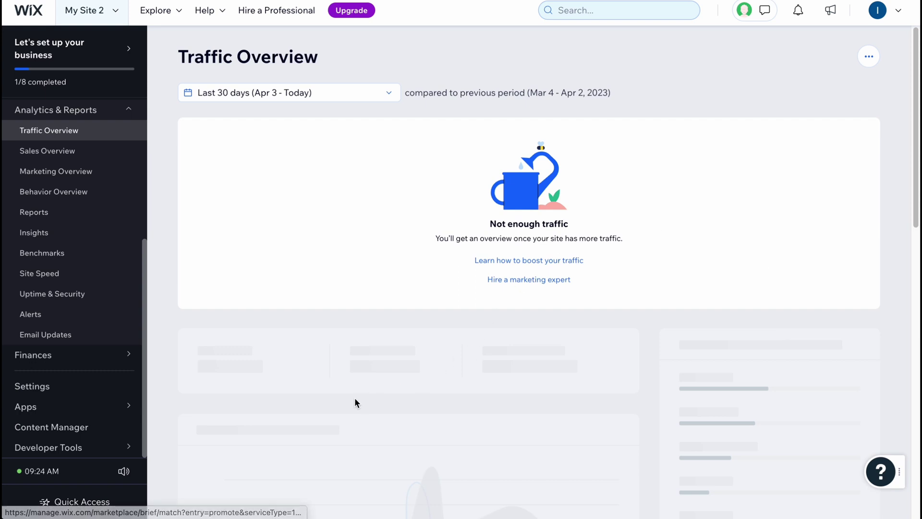
scroll(105, 119, up, 5)
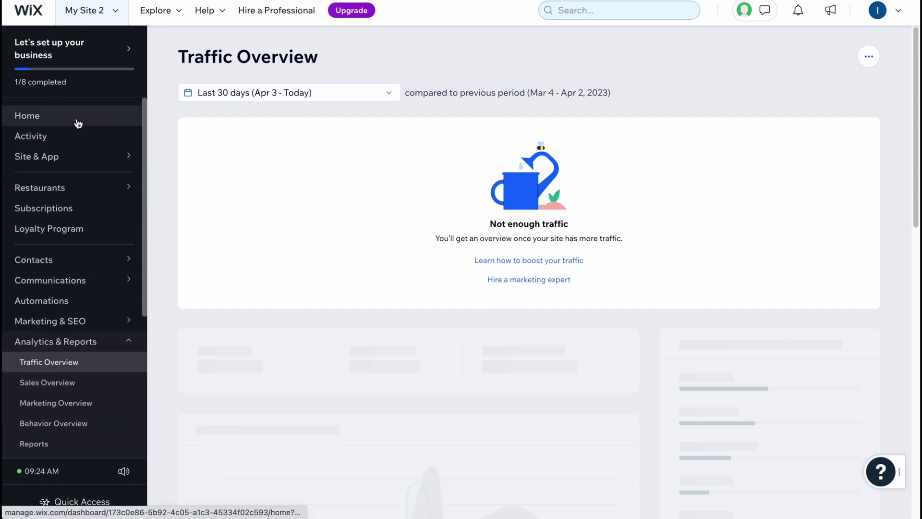
click(78, 123)
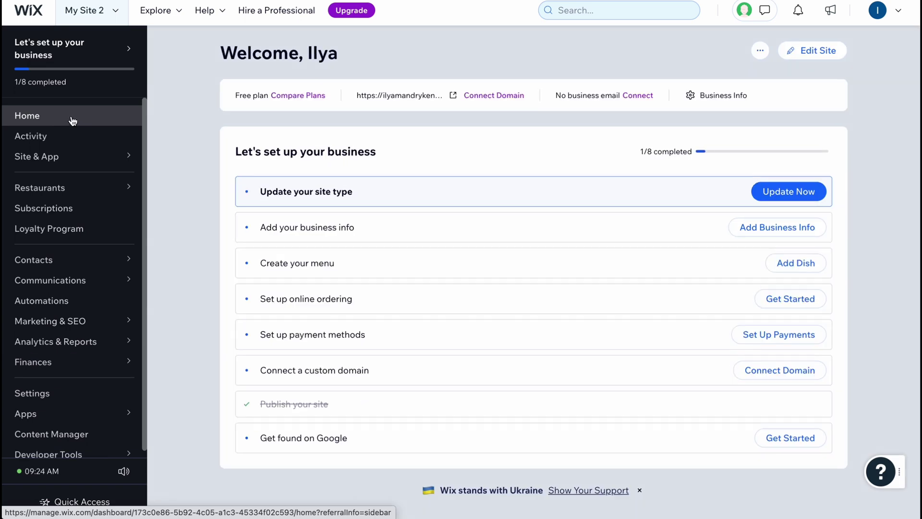
Go from the site dropdown to the full My Sites list
click(89, 11)
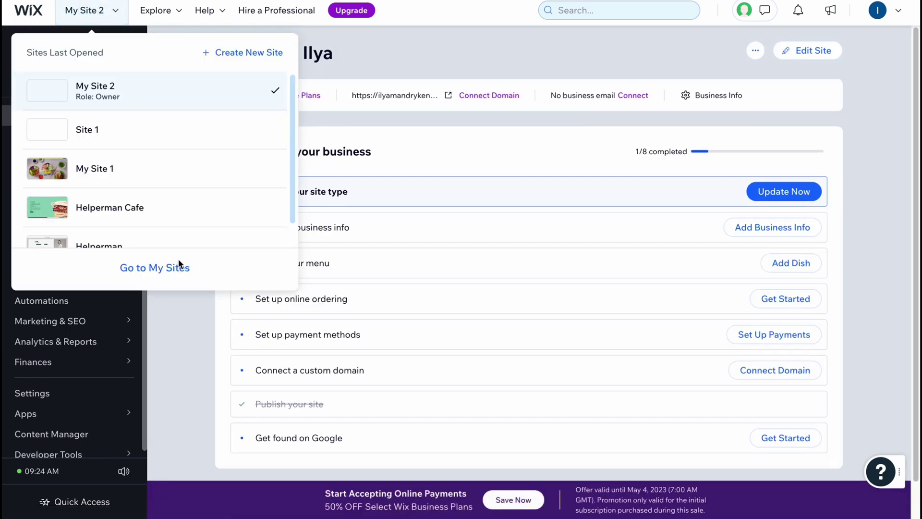
click(164, 267)
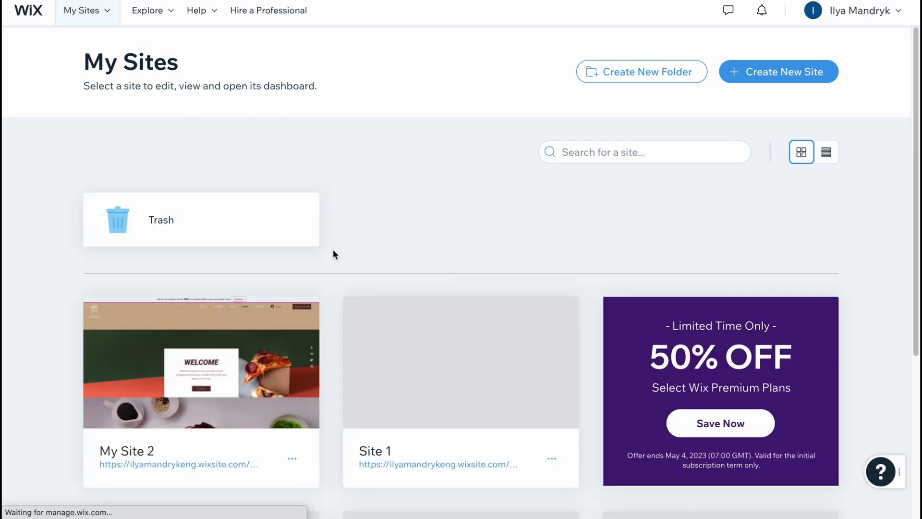
scroll(336, 245, down, 3)
Move My Site 2 to Trash, confirm, and open the Trash folder
click(292, 355)
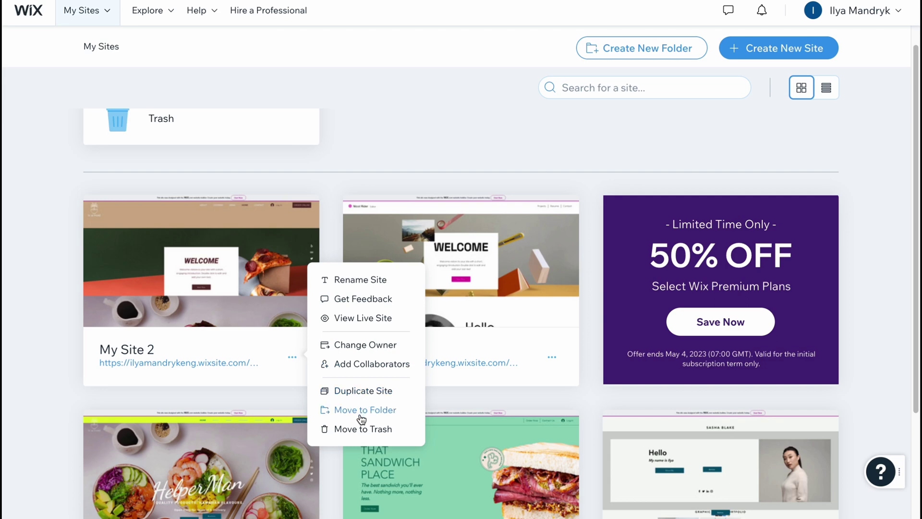
click(462, 148)
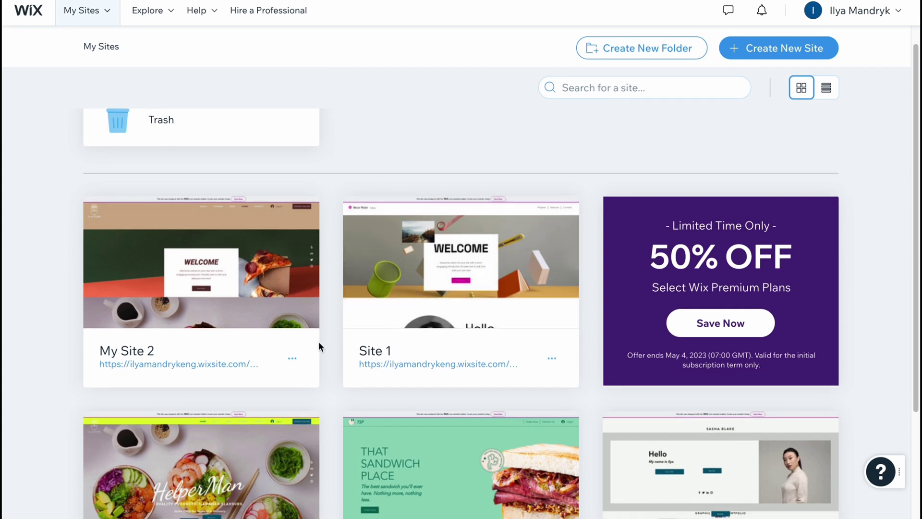
click(292, 359)
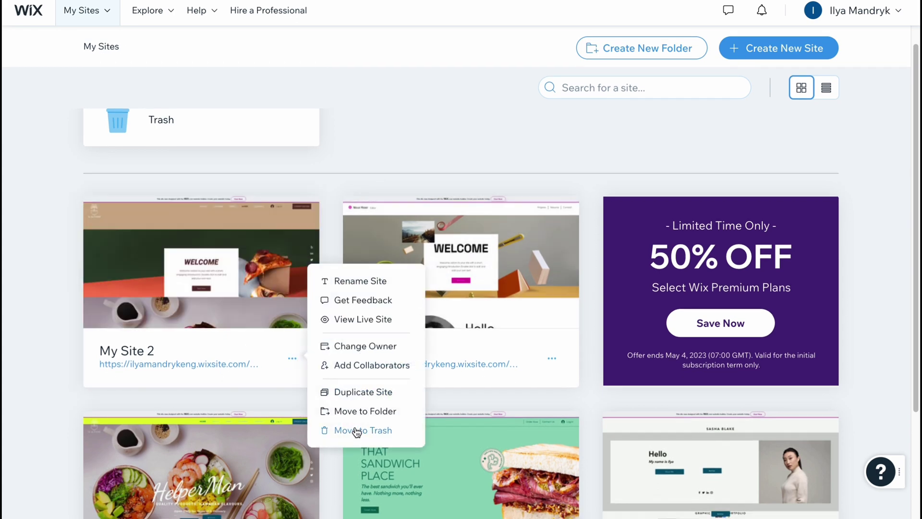
click(354, 430)
click(589, 321)
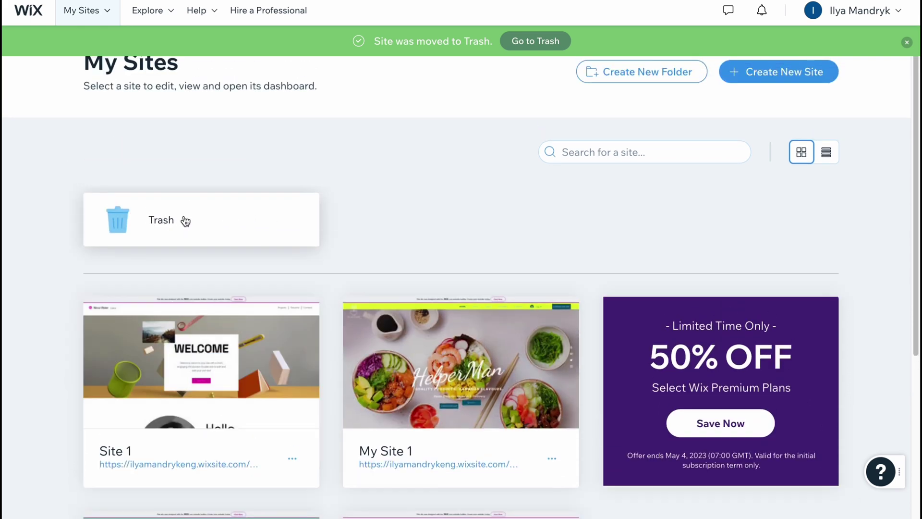
click(185, 221)
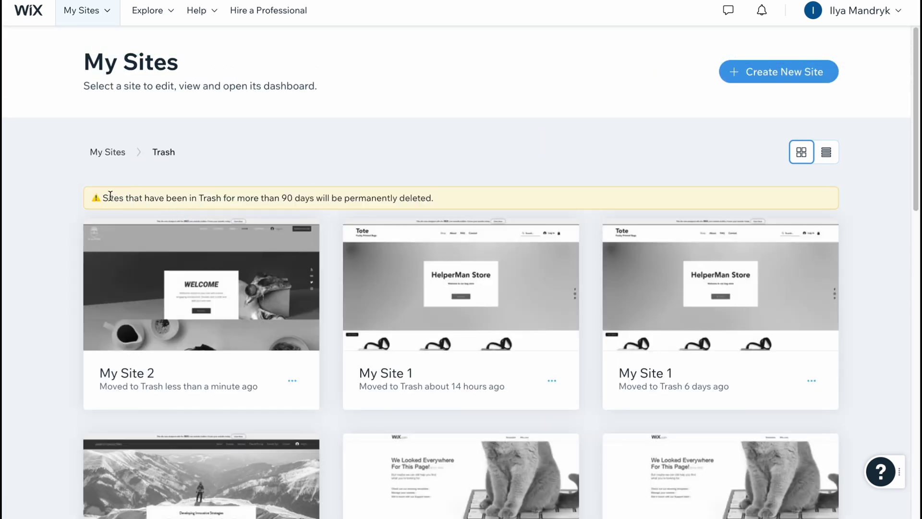
Read the 90-day deletion warning, scroll the trashed sites, and return to My Sites
drag(116, 198, 514, 202)
click(488, 160)
scroll(400, 301, down, 4)
mouse_move(349, 288)
scroll(465, 318, down, 6)
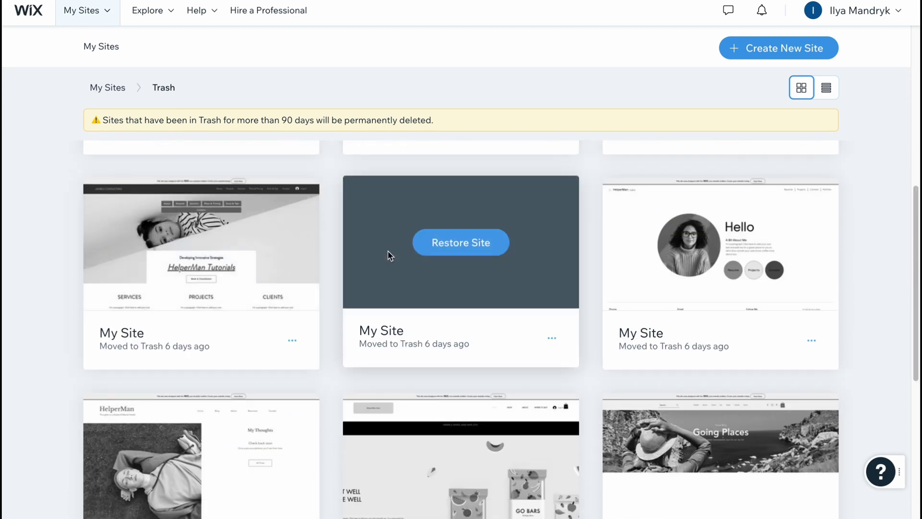
click(29, 13)
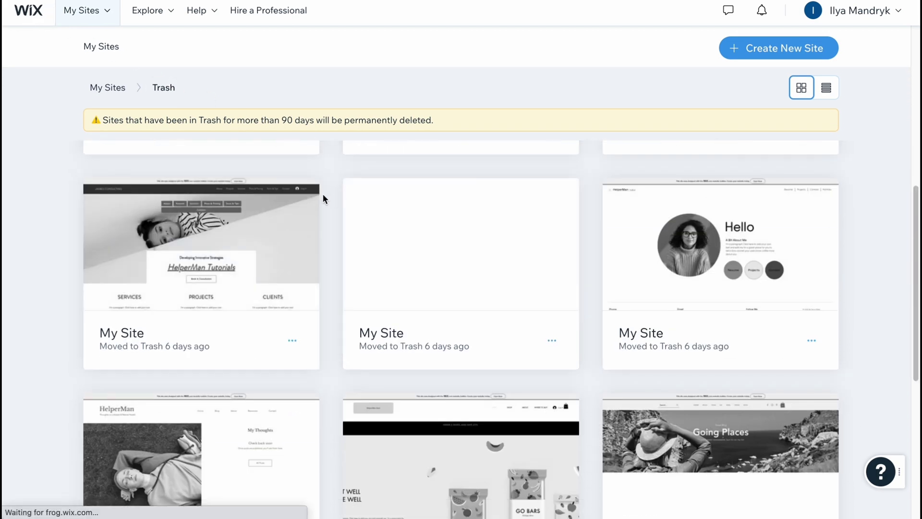